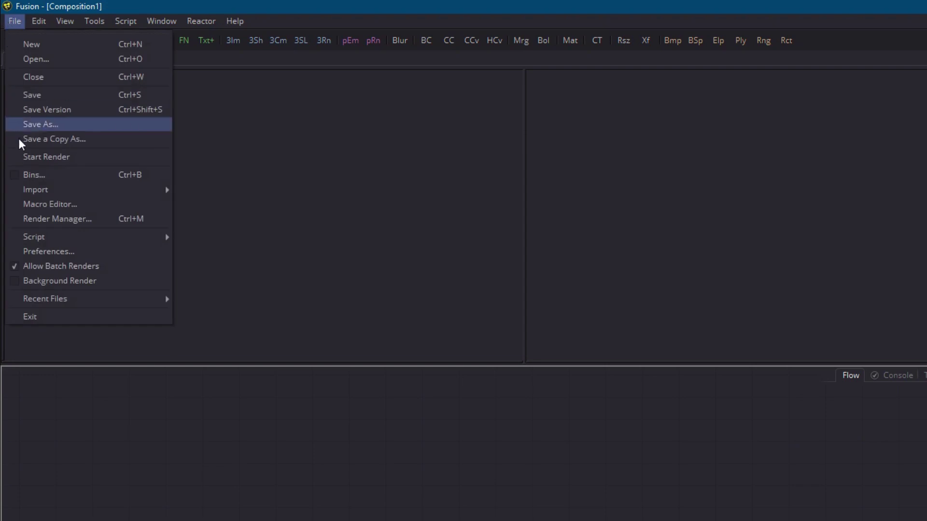
- Set the composition's default frame format to HD 1080 at 30 fps with 32-bit float colour depth
left_click(44, 252)
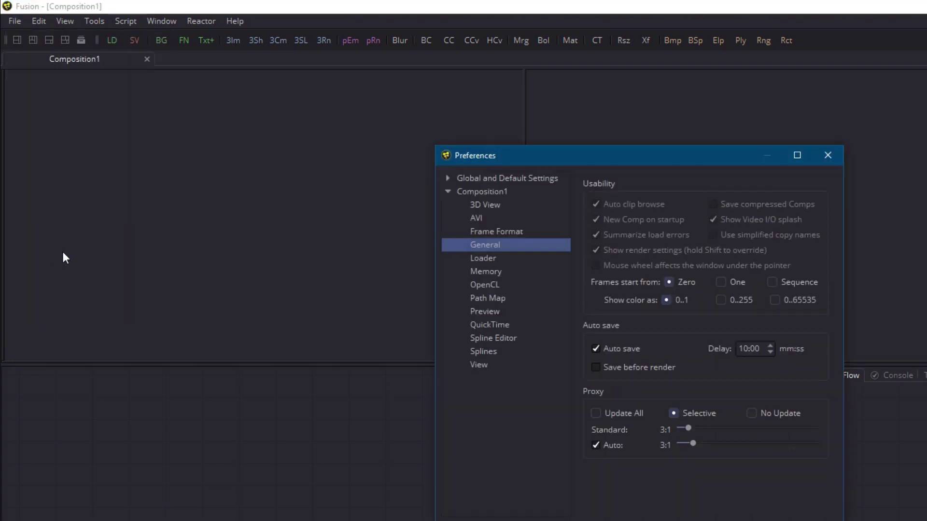
left_click(475, 232)
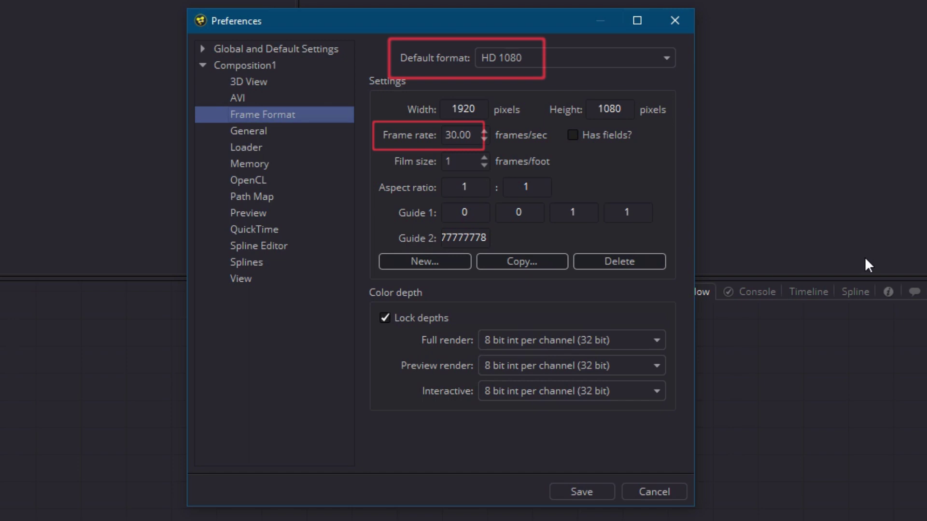
left_click(657, 340)
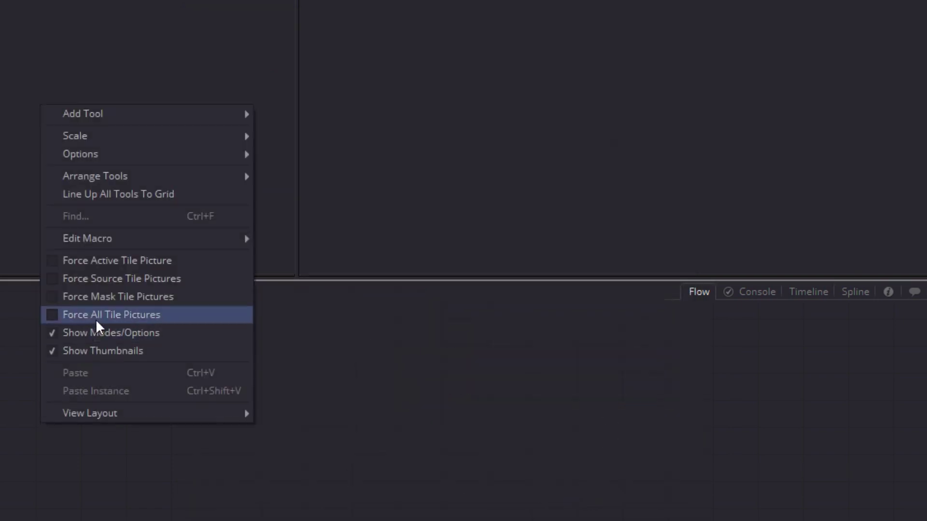
left_click(96, 319)
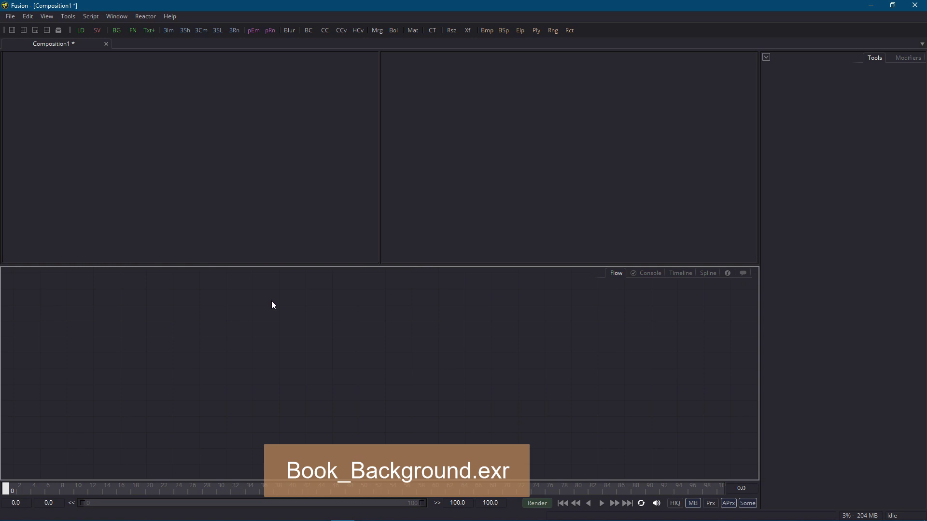
- Bring Book_Background.exr from the project folder into the flow as a loader
key("alt+Tab")
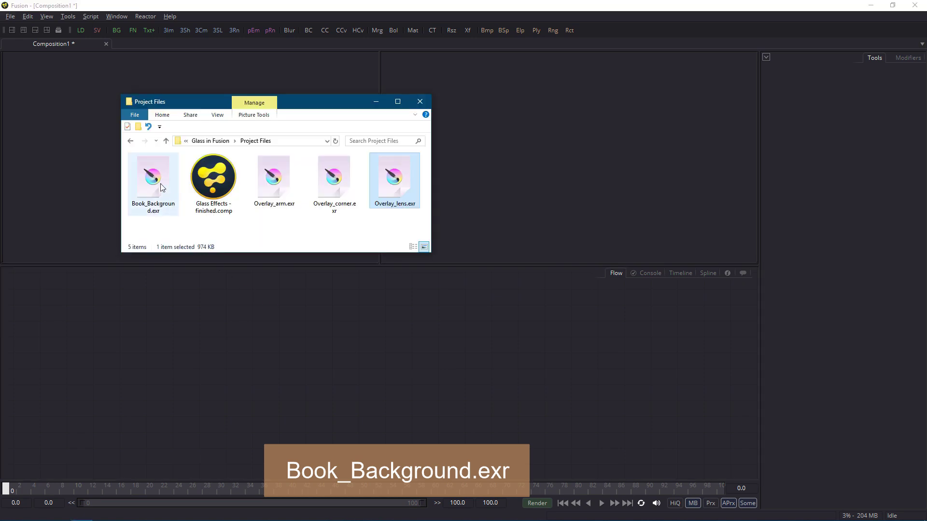
left_click_drag(160, 184, 179, 361)
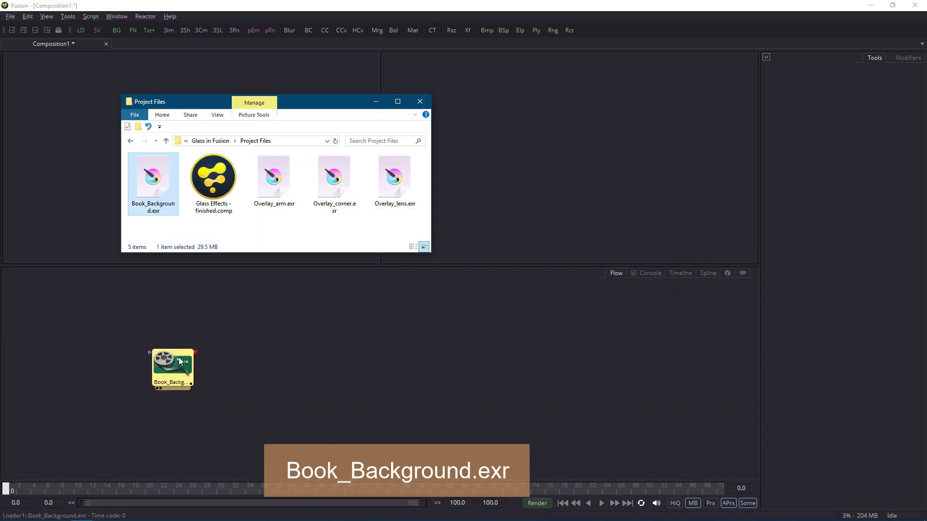
left_click(178, 358)
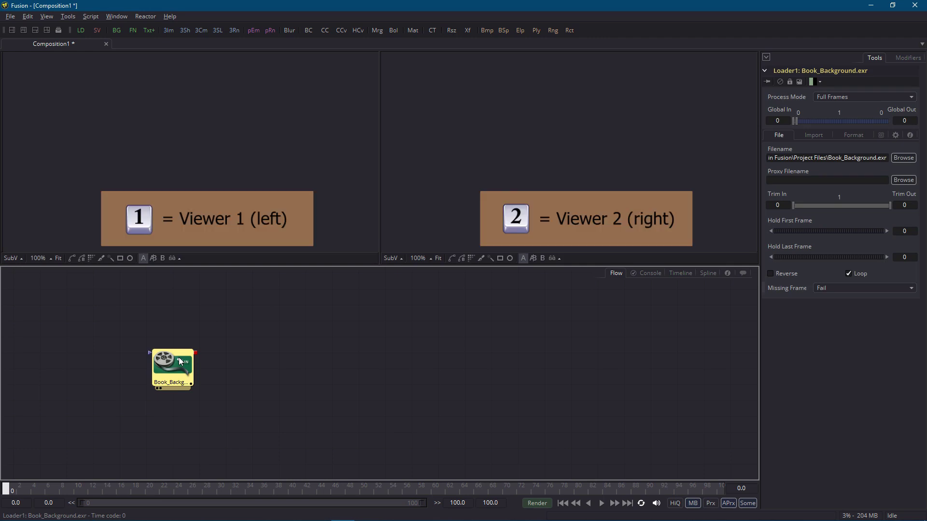
- Show the fitted background image in a single, enlarged viewer with the node visible
key("1")
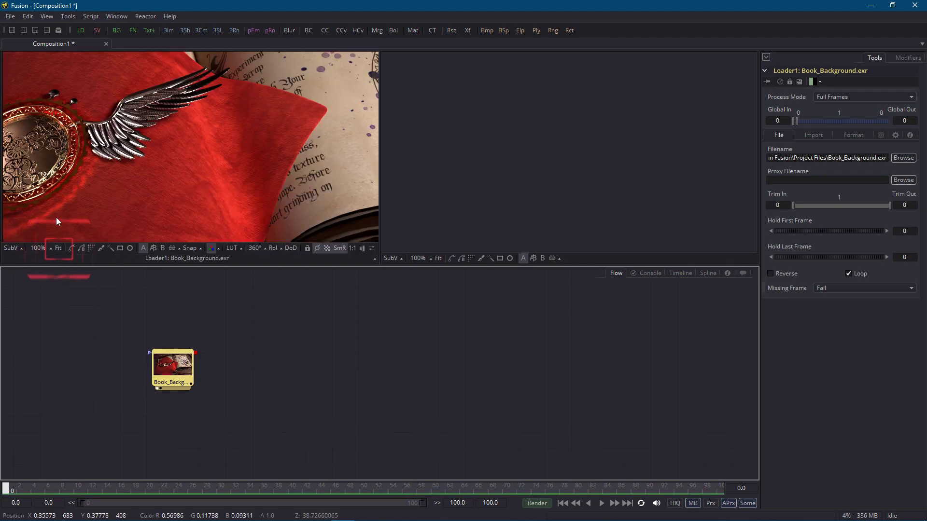
left_click(57, 246)
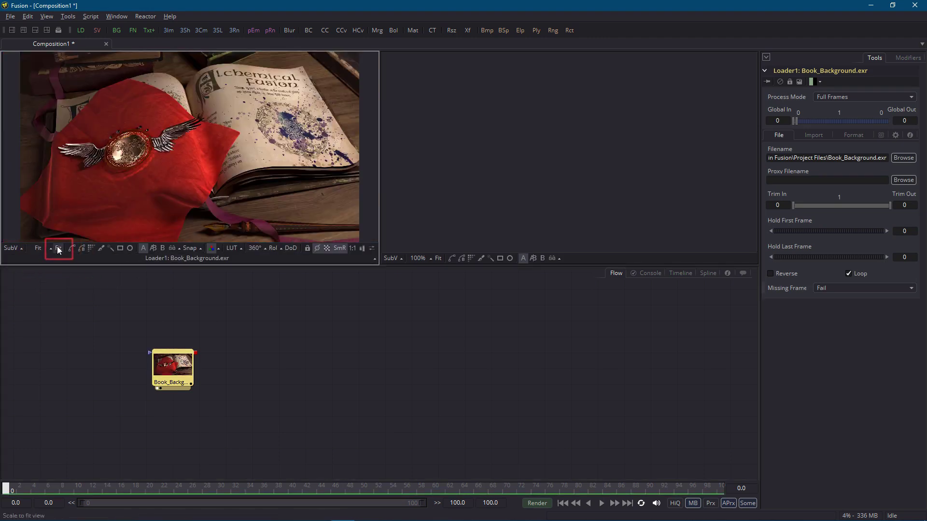
left_click(21, 60)
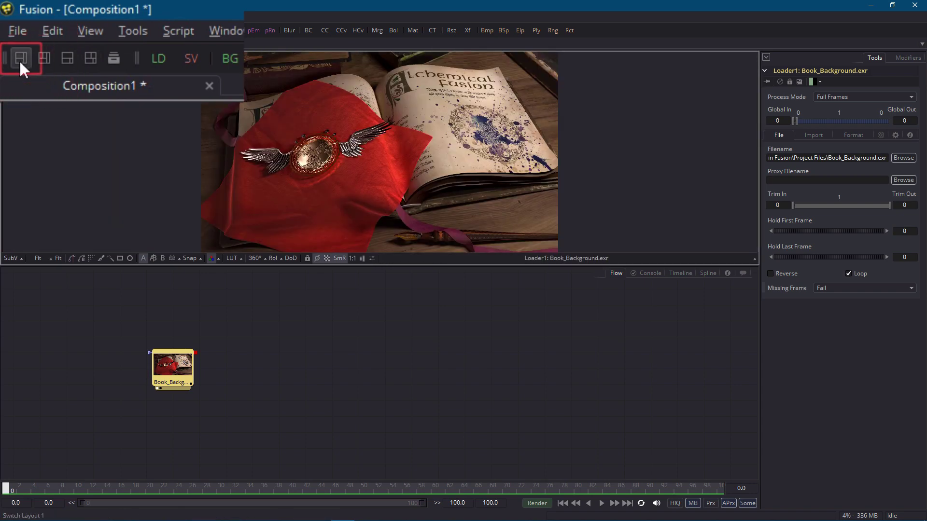
left_click_drag(228, 264, 233, 382)
left_click_drag(237, 459, 241, 410)
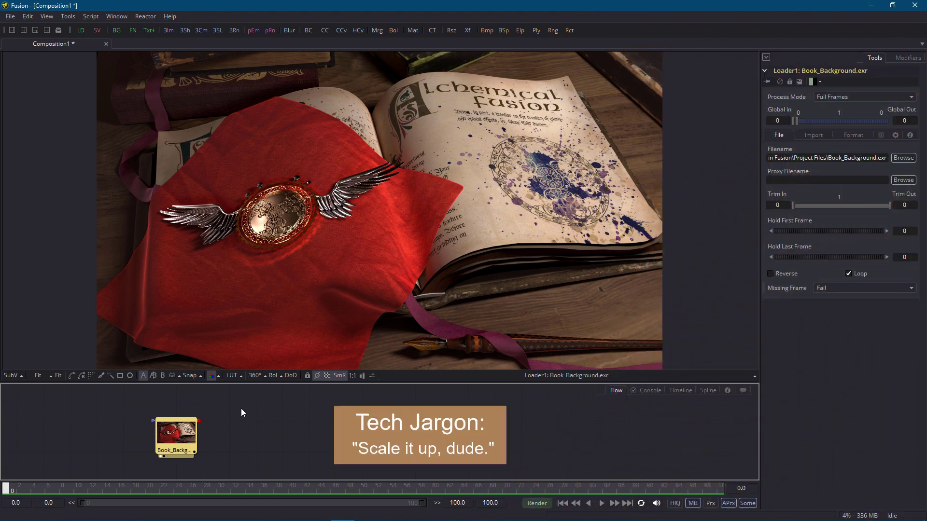
- Add Transform1 after the background loader and scale the image to size 1.356
left_click(463, 34)
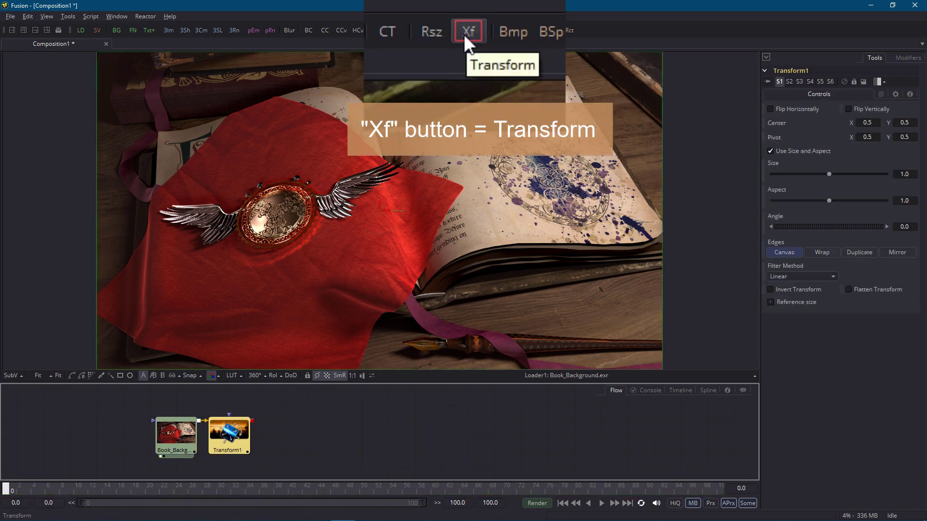
key("1")
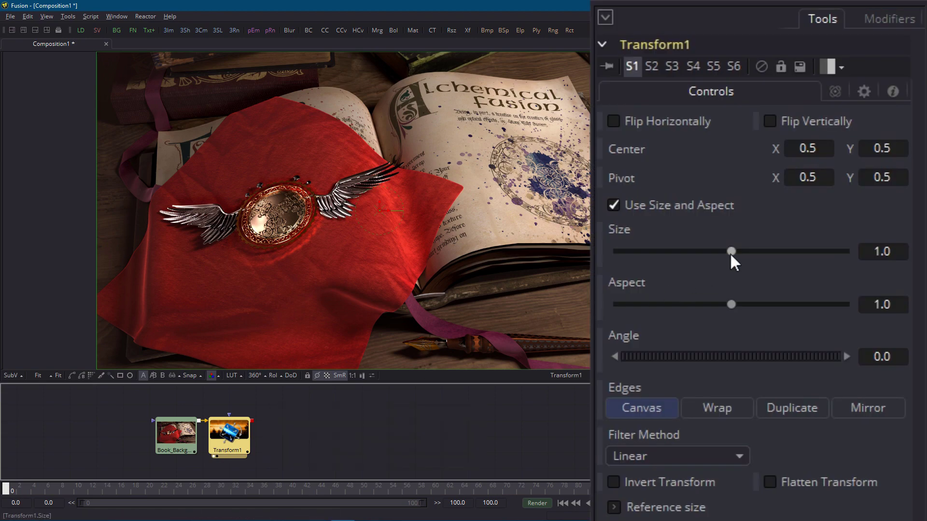
left_click_drag(830, 173, 835, 174)
left_click_drag(744, 256, 806, 274)
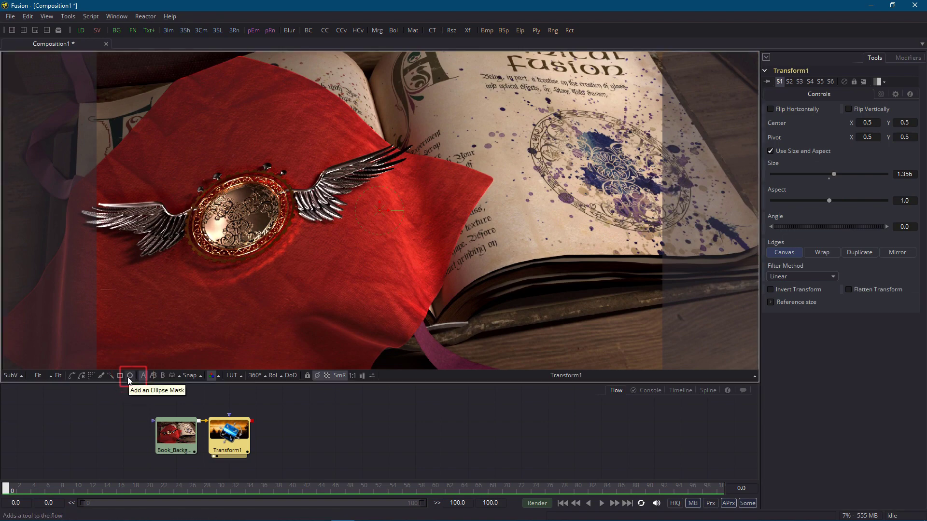
- Add an ellipse mask to Transform1, shrink it to 0.269 and centre it on the right page
left_click(129, 376)
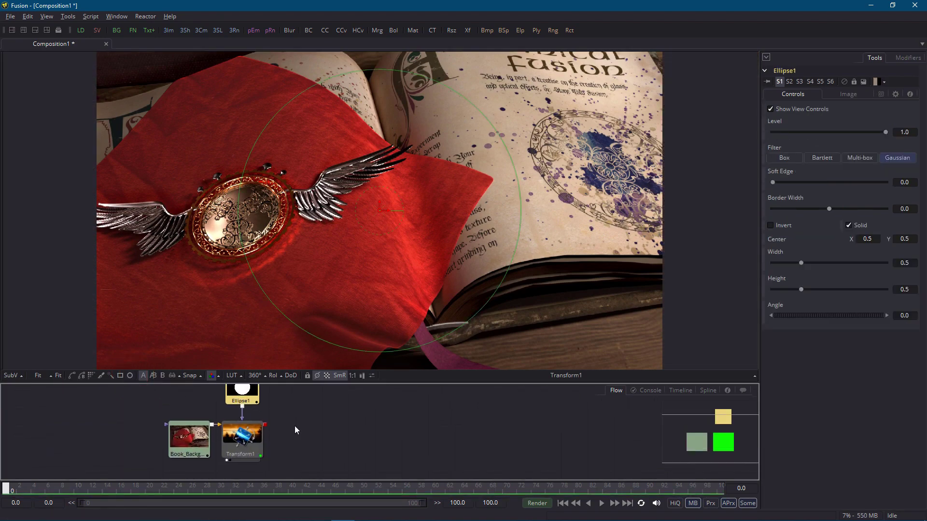
left_click_drag(451, 331, 423, 274)
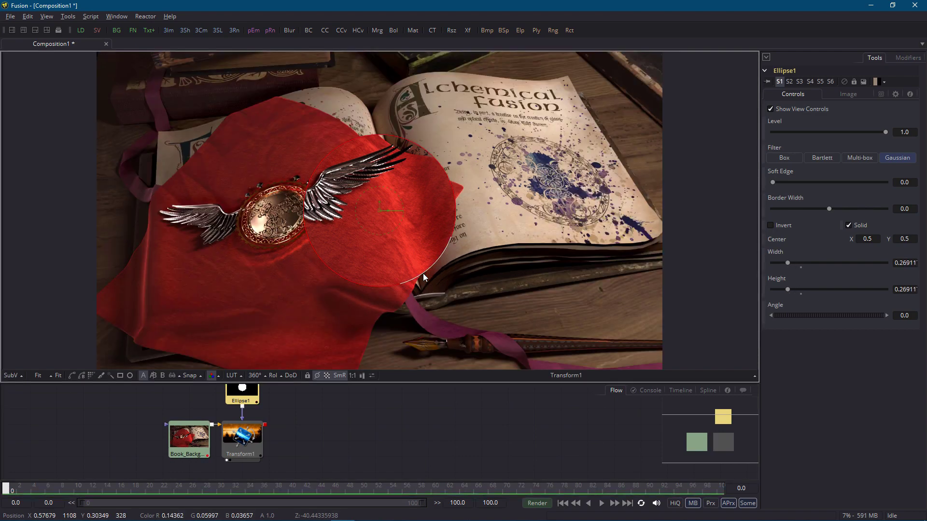
mouse_move(383, 212)
left_mouse_down()
mouse_move(382, 235)
mouse_move(422, 195)
mouse_move(379, 181)
mouse_move(387, 222)
mouse_move(424, 200)
mouse_move(387, 193)
mouse_move(385, 203)
left_mouse_up()
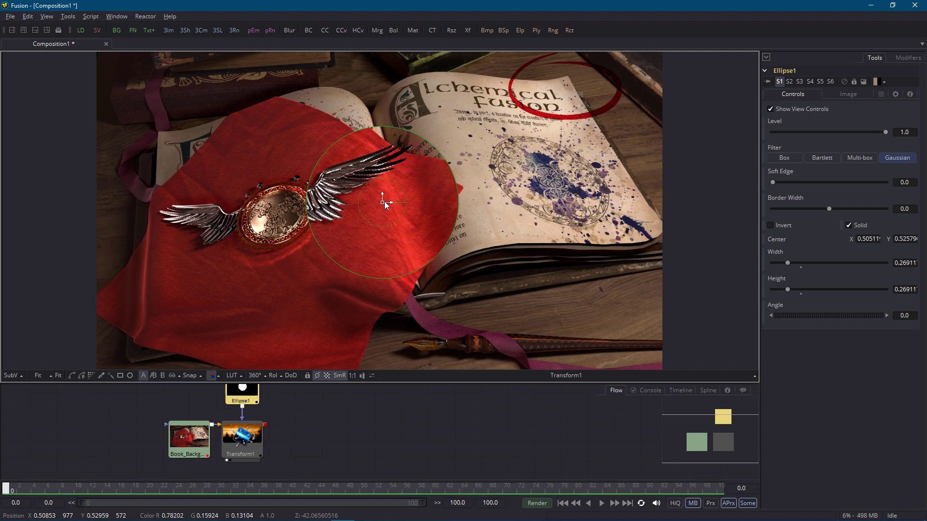
left_click_drag(384, 201, 562, 110)
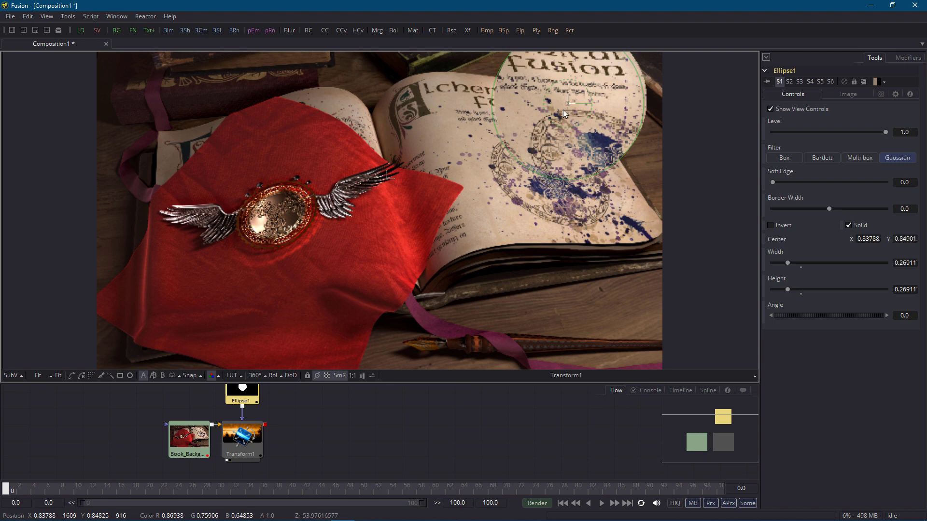
left_click_drag(563, 109, 552, 123)
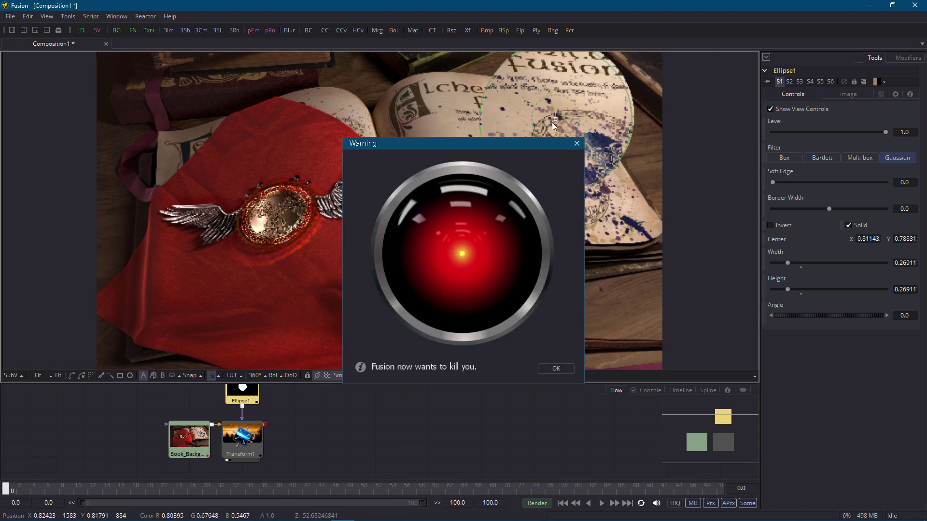
key("Return")
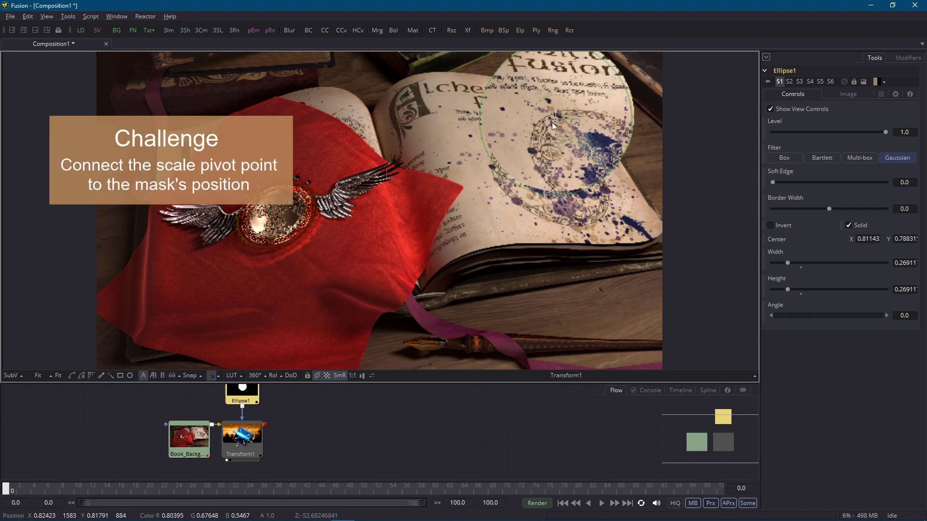
- Move the circle over the red cloth, animate its centre, and rename the Path1 modifier to LensPos
left_click_drag(552, 122, 418, 242)
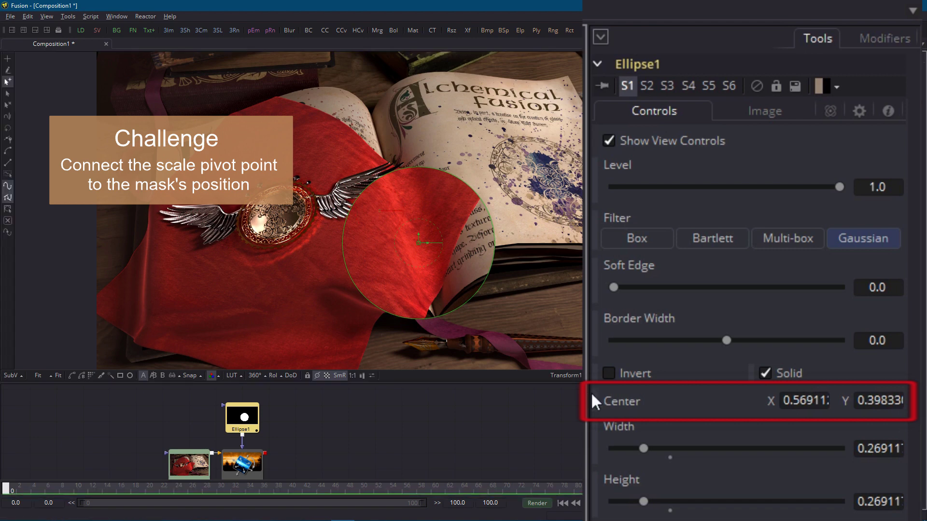
right_click(623, 400)
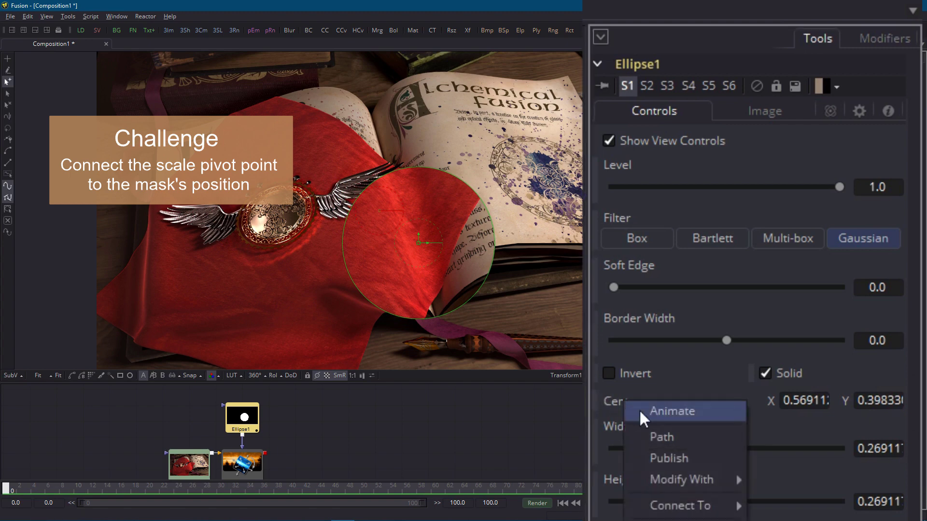
left_click(639, 410)
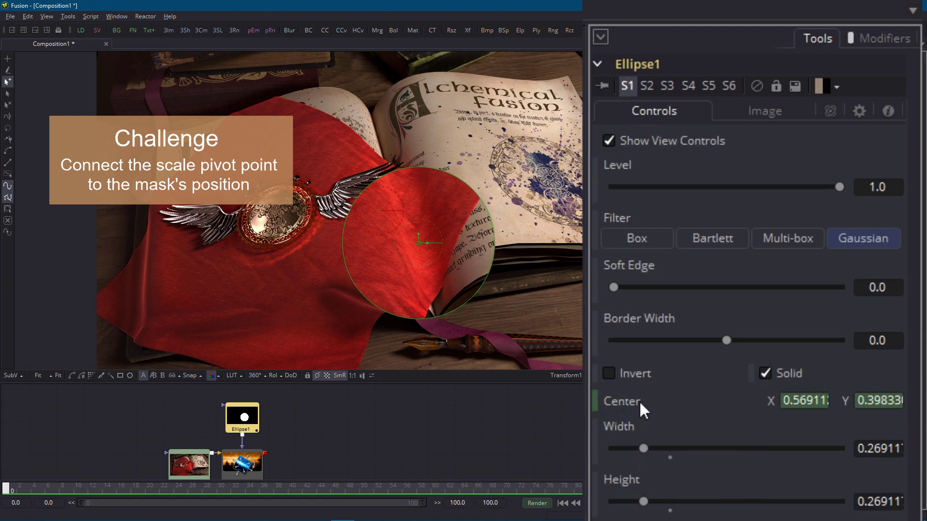
left_click(876, 38)
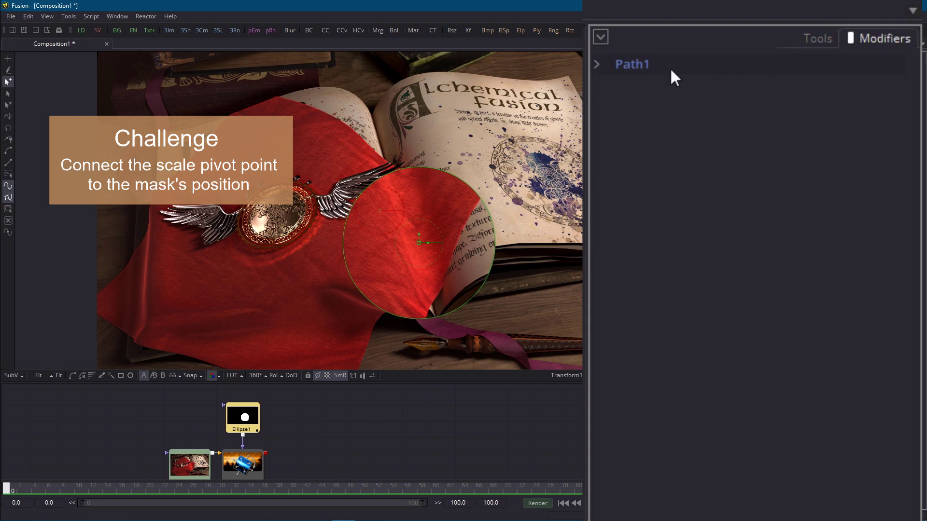
right_click(638, 66)
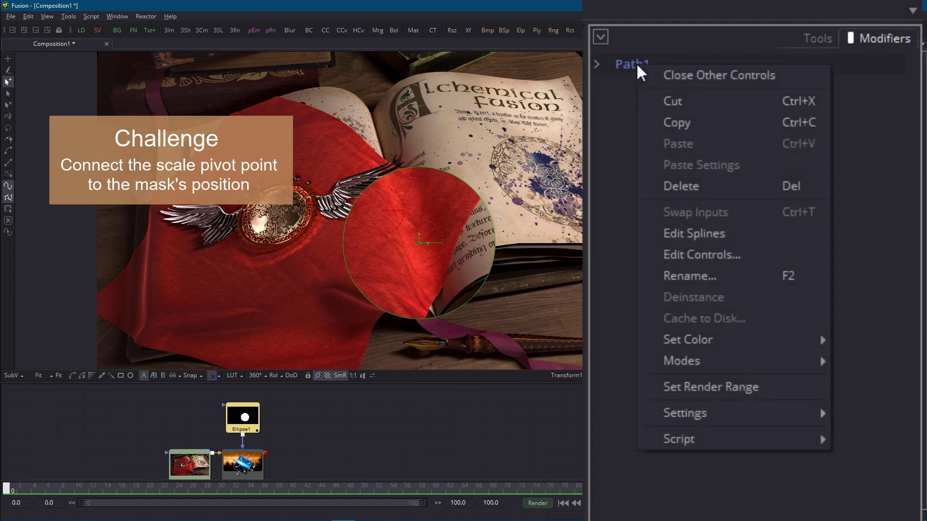
left_click(666, 273)
type("LensPos")
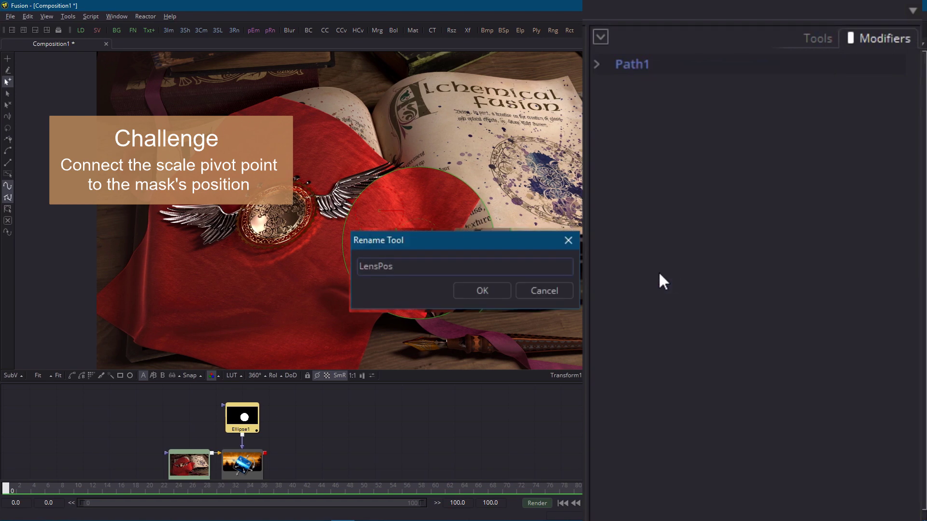
key("Return")
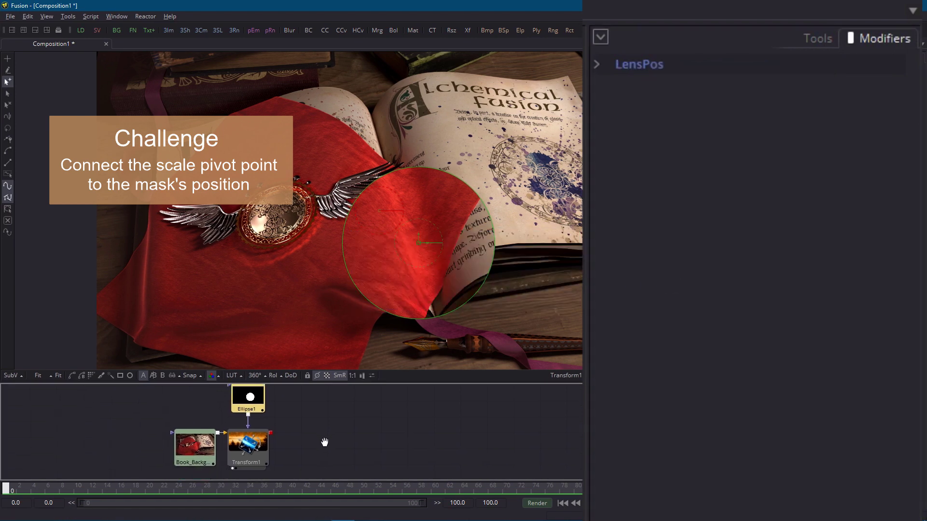
- Link Transform1's Pivot to the LensPos position
left_click(257, 450)
left_click(810, 39)
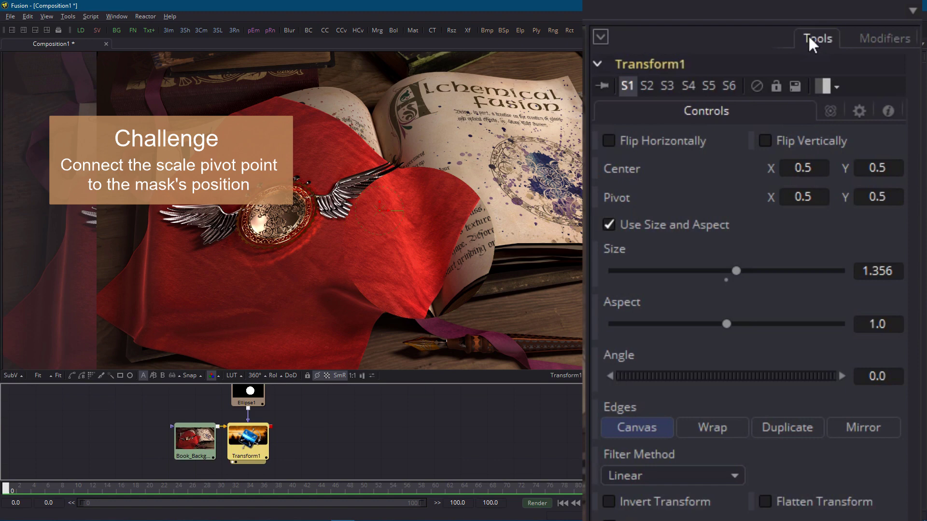
right_click(612, 195)
mouse_move(669, 303)
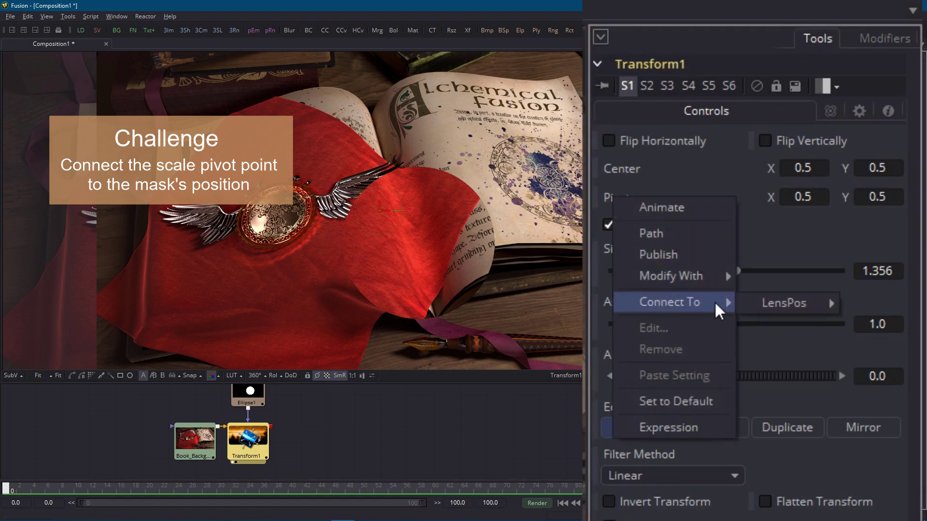
mouse_move(767, 305)
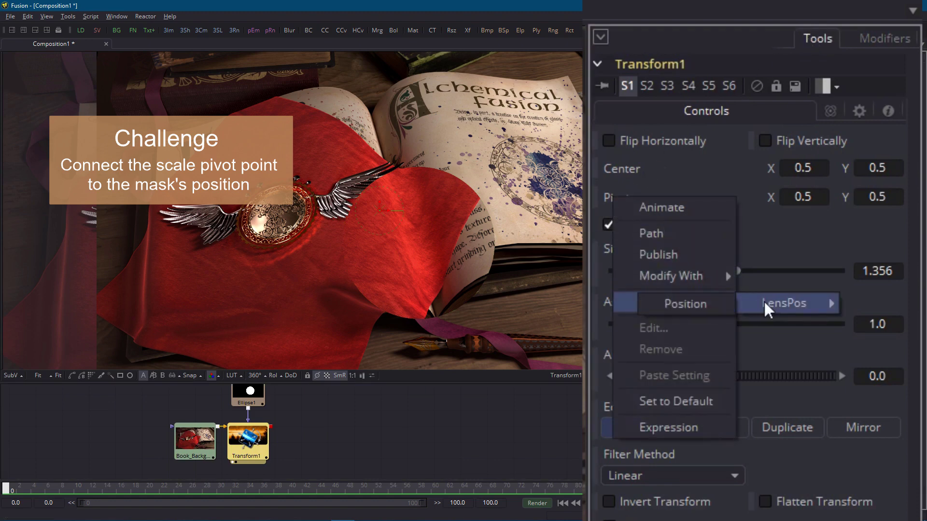
left_click(703, 301)
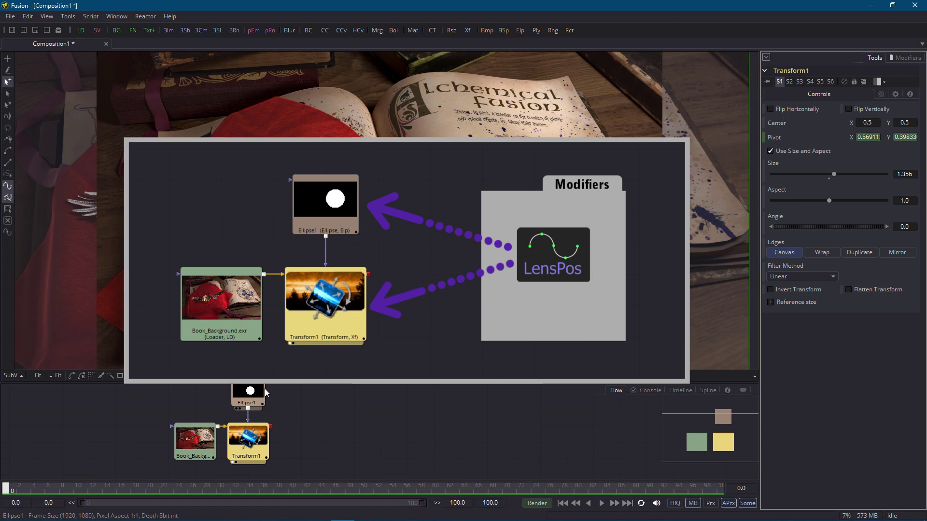
- Move the Ellipse1 lens circle onto the red cloth at about 0.392, 0.216
left_click(261, 395)
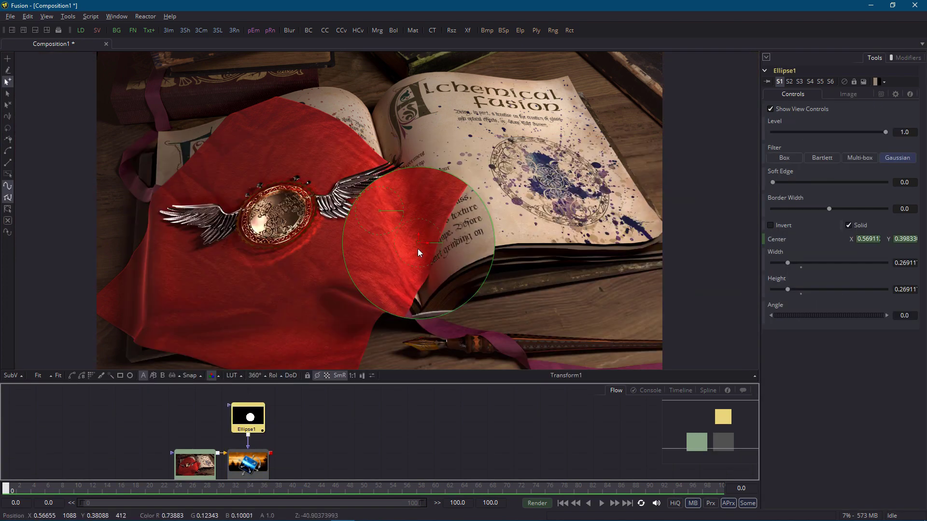
left_click_drag(419, 245, 442, 277)
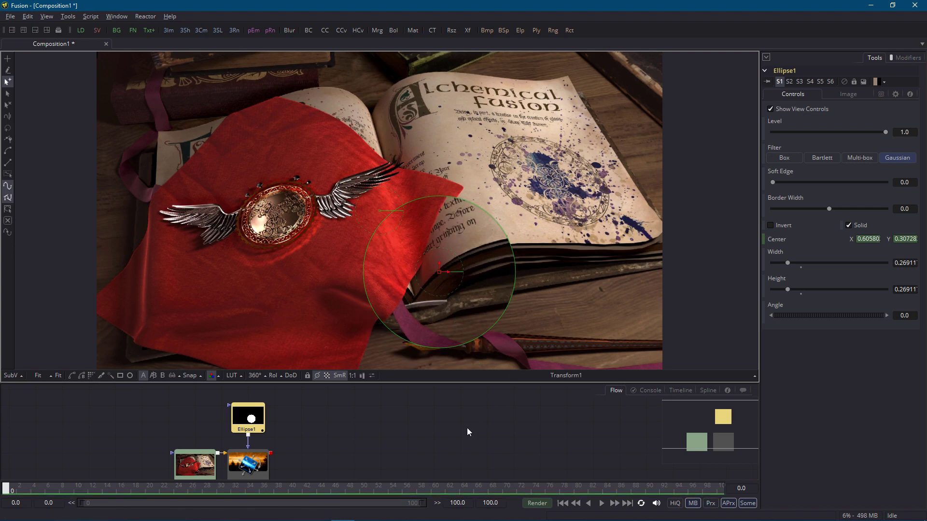
left_click_drag(390, 382, 391, 361)
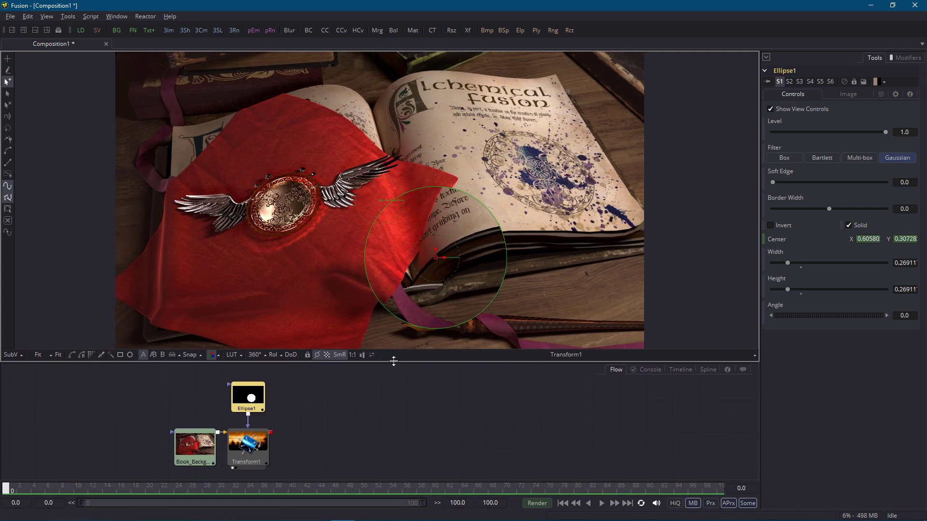
left_click_drag(434, 257, 321, 286)
left_click(376, 442)
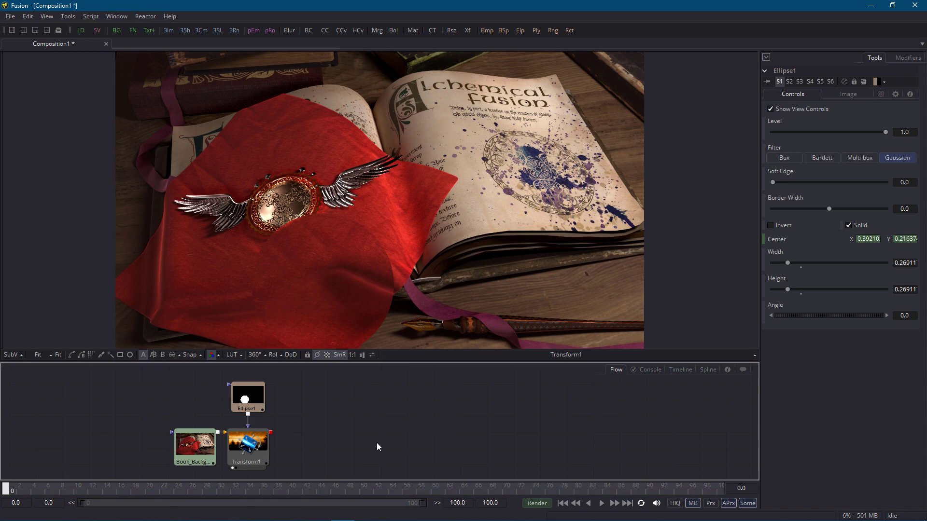
- Load Overlay_lens.exr and merge it over Transform1, viewing the Merge1 result
key("alt+Tab")
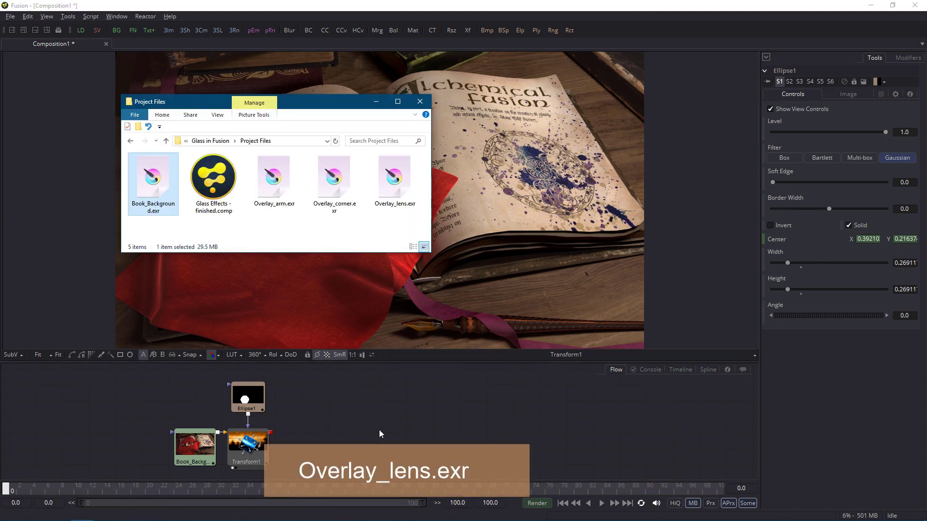
left_click(395, 179)
left_click_drag(394, 179, 271, 427)
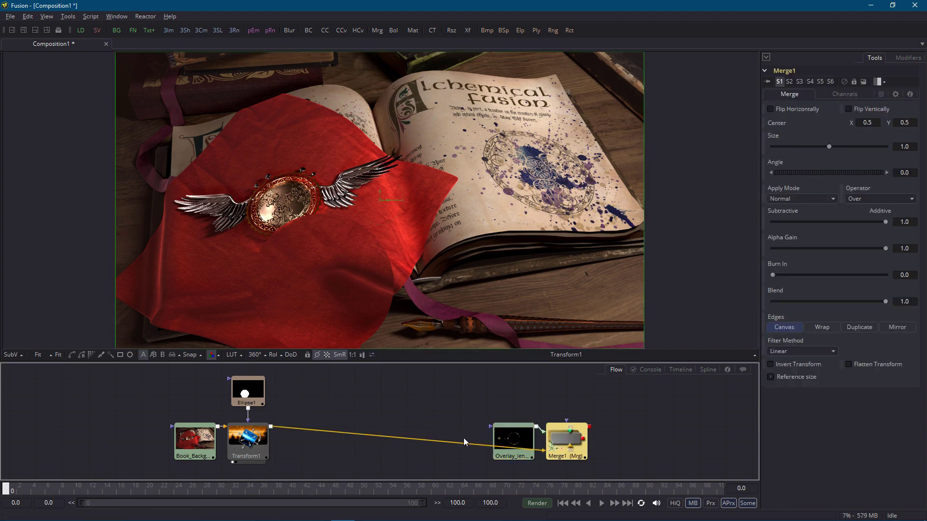
left_click_drag(521, 434, 575, 392)
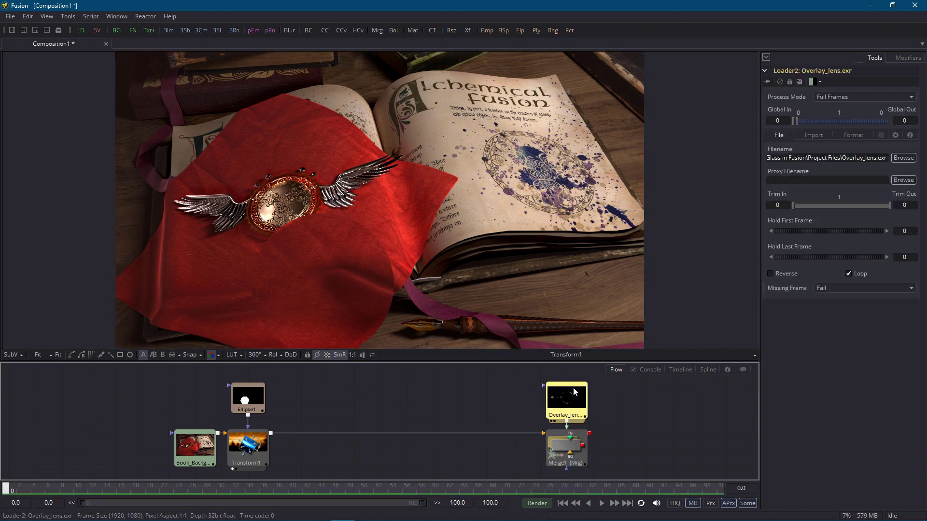
left_click(567, 450)
scroll(567, 450, "down", 1)
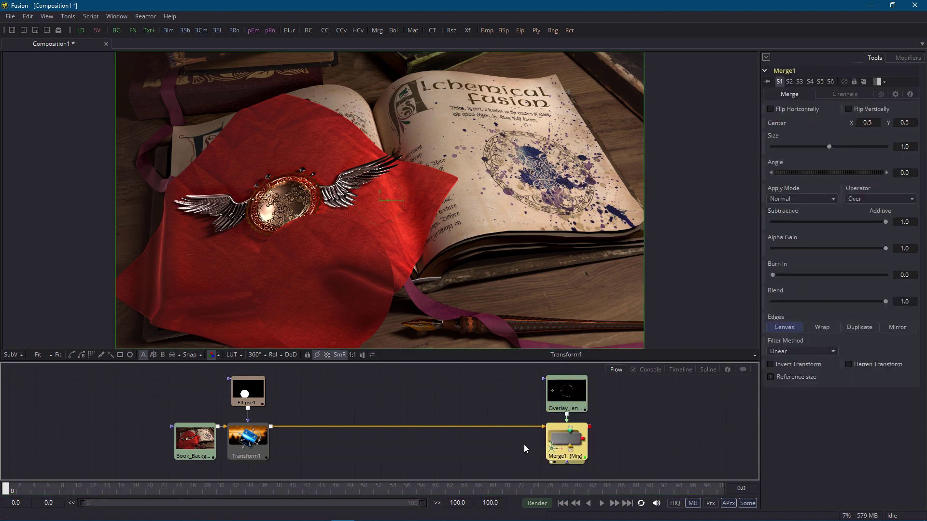
key("1")
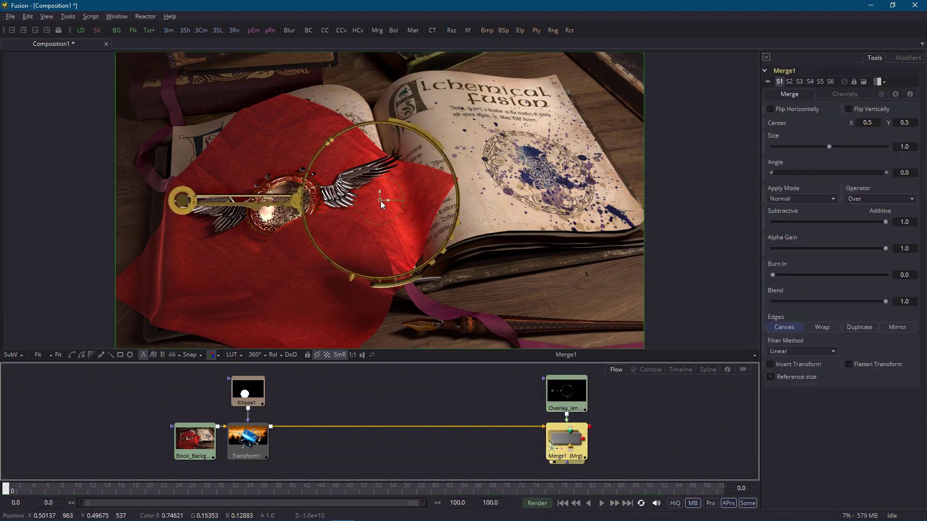
mouse_move(381, 204)
left_mouse_down()
mouse_move(407, 196)
mouse_move(437, 165)
mouse_move(365, 175)
mouse_move(413, 209)
mouse_move(392, 196)
left_mouse_up()
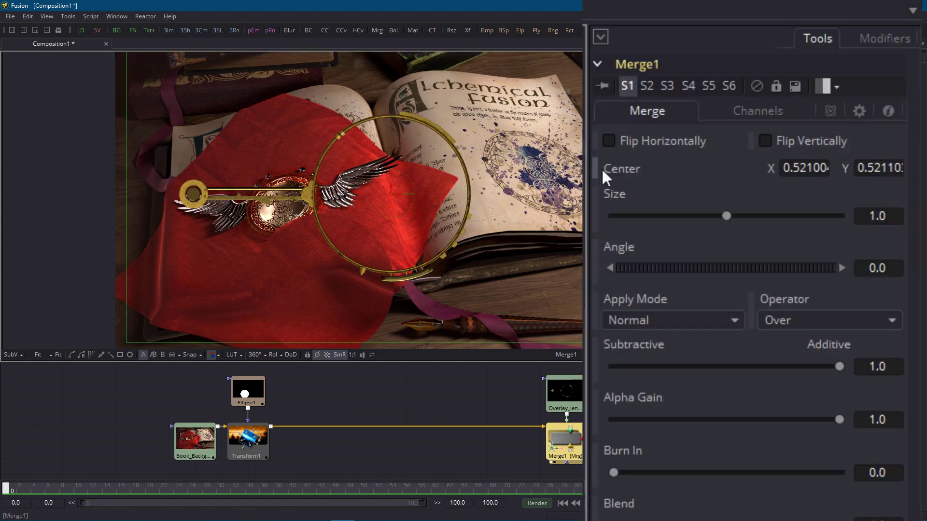
- Link Merge1's Center to the LensPos position so the overlay rings the circle
right_click(774, 124)
mouse_move(793, 178)
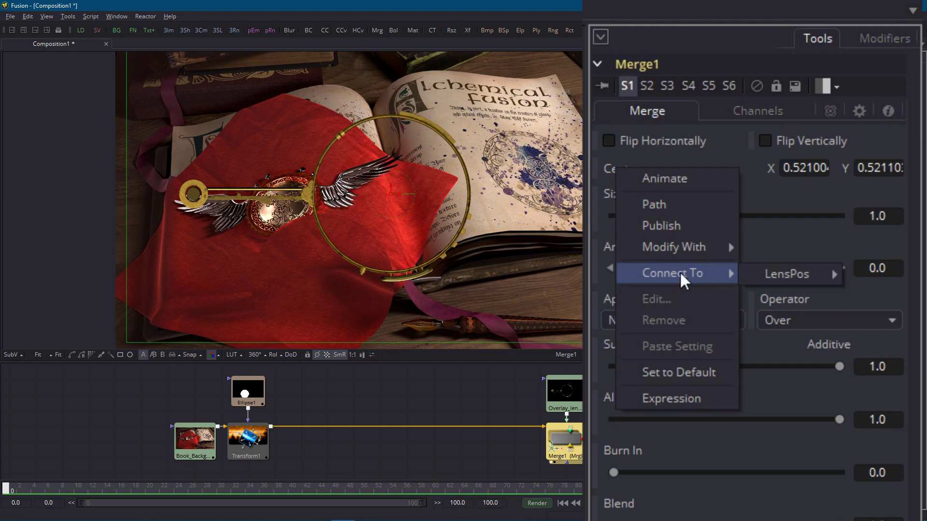
mouse_move(769, 274)
left_click(706, 274)
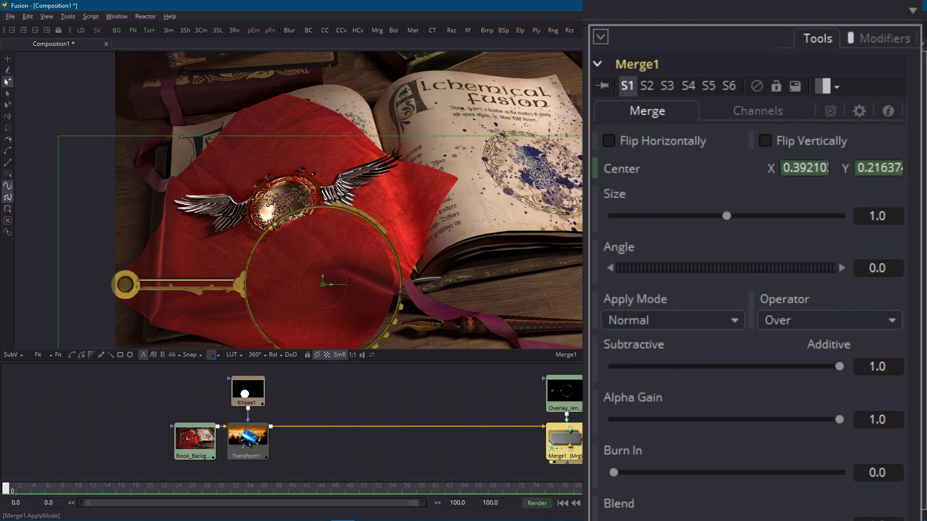
left_click(245, 395)
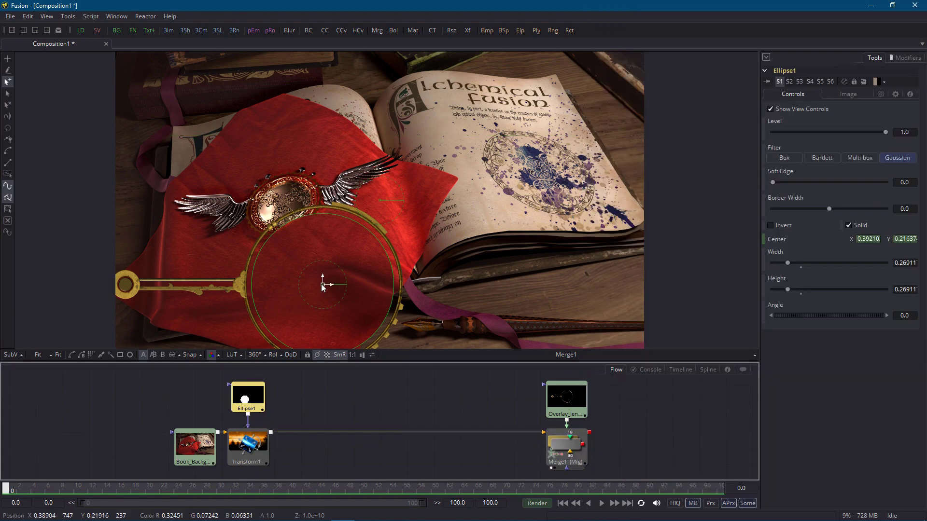
- Move the lens onto the right page at 0.655, 0.520 and widen the circle to 0.296
left_click_drag(324, 281, 488, 193)
scroll(420, 200, "up", 3)
left_click_drag(557, 283, 567, 294)
left_click(58, 355)
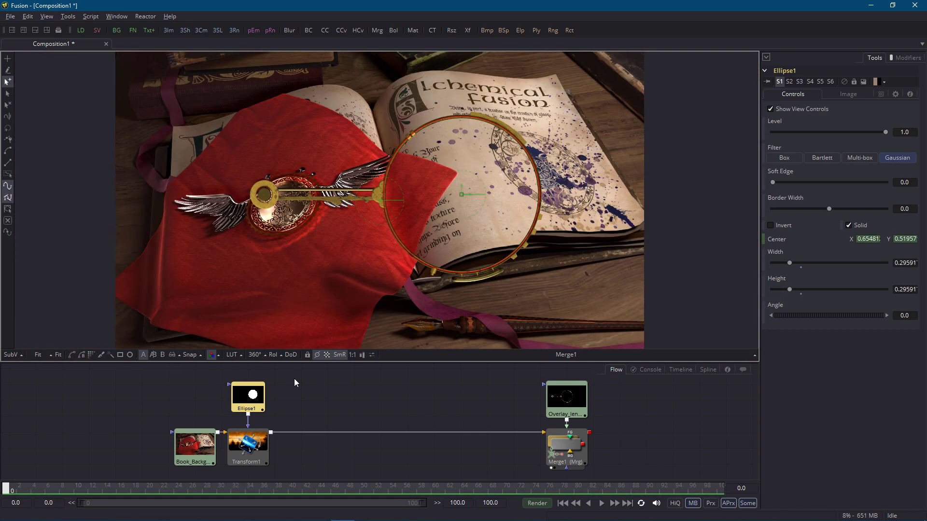
left_click(10, 16)
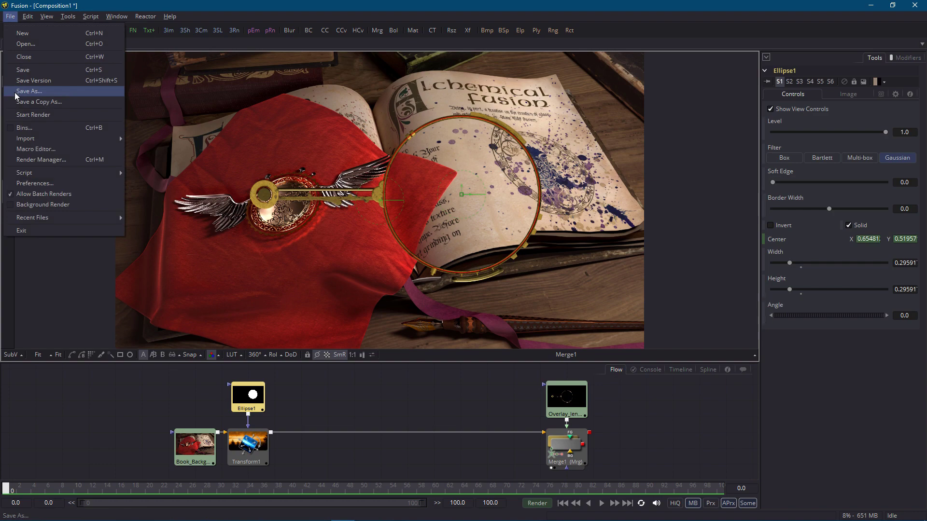
- Save the composition as Glass Effects 02.comp
left_click(29, 92)
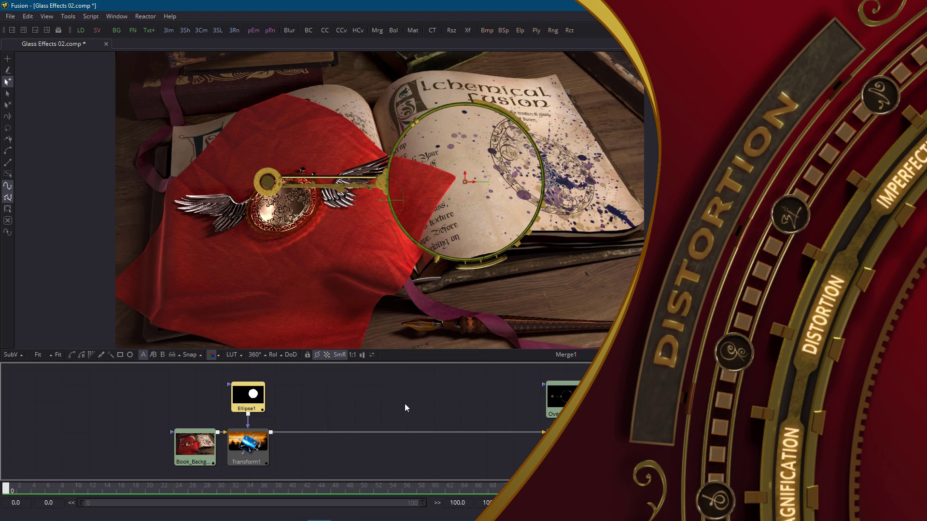
left_click(254, 451)
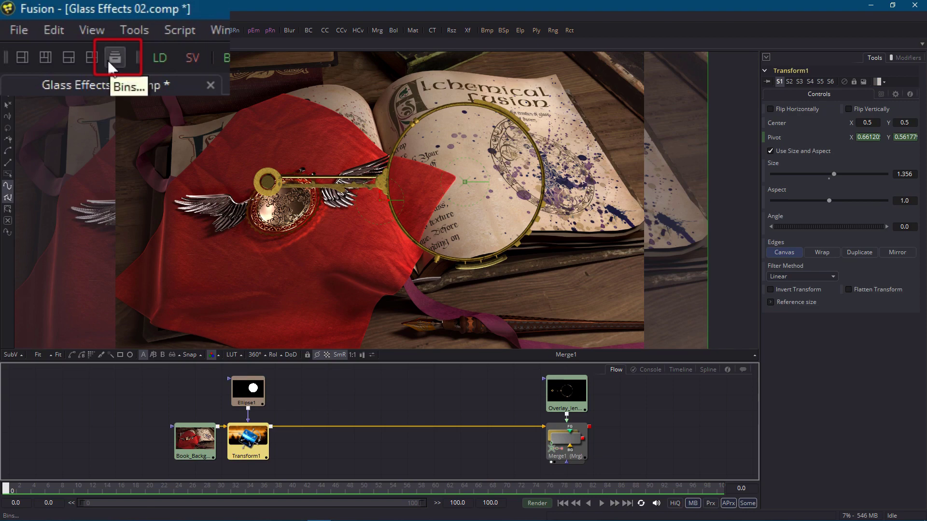
- Insert a Dent warp from the Warp bin between Transform1 and Merge1
left_click(108, 60)
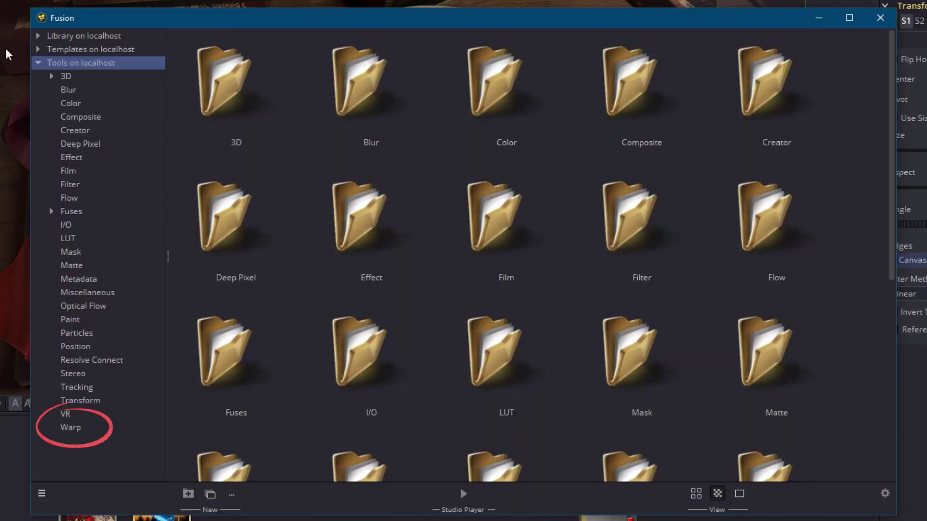
left_click(77, 431)
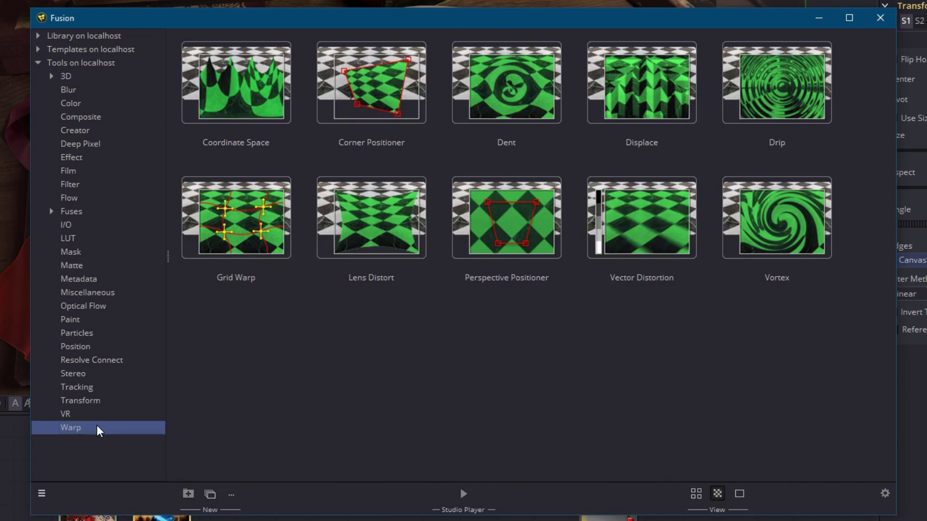
left_click(502, 82)
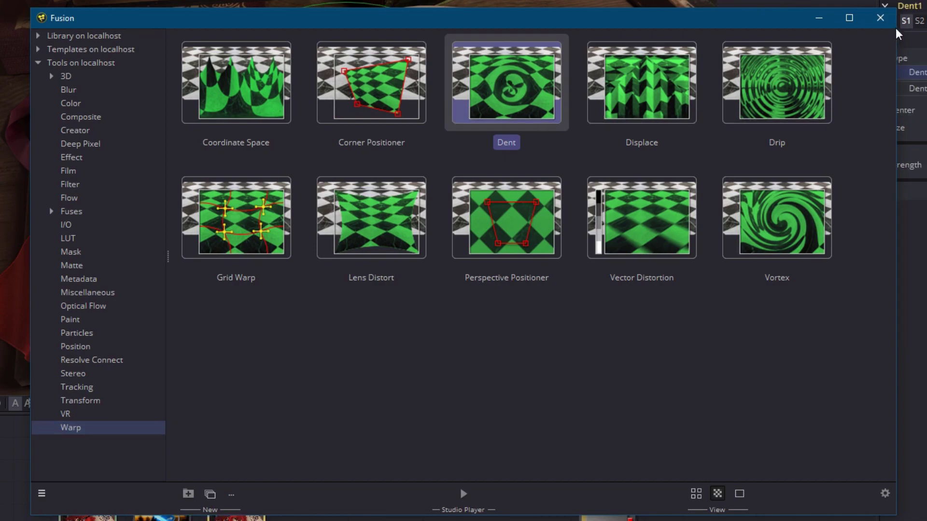
left_click(880, 18)
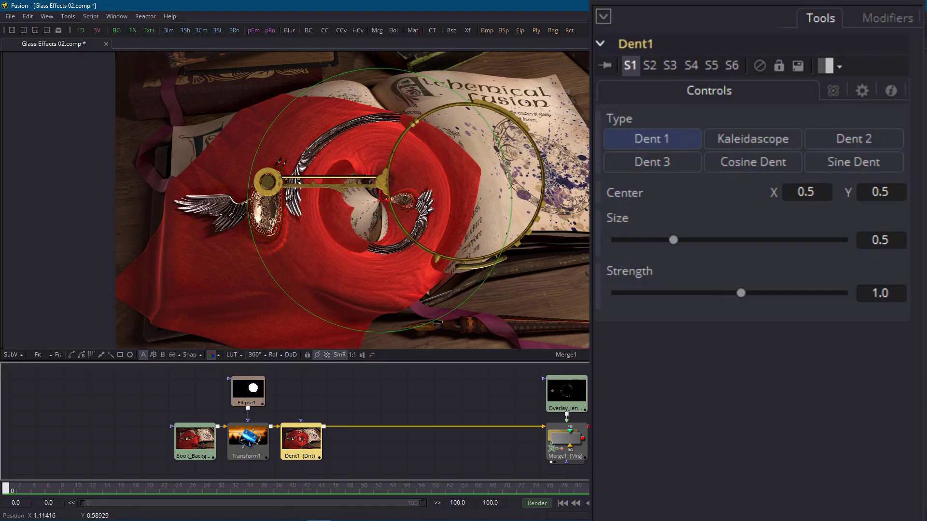
- Preview Kaleidoscope, Dent 2, Dent 3 and Cosine Dent, then reset dent size to 0.5 and strength to 1.0
left_click(719, 140)
left_click(833, 143)
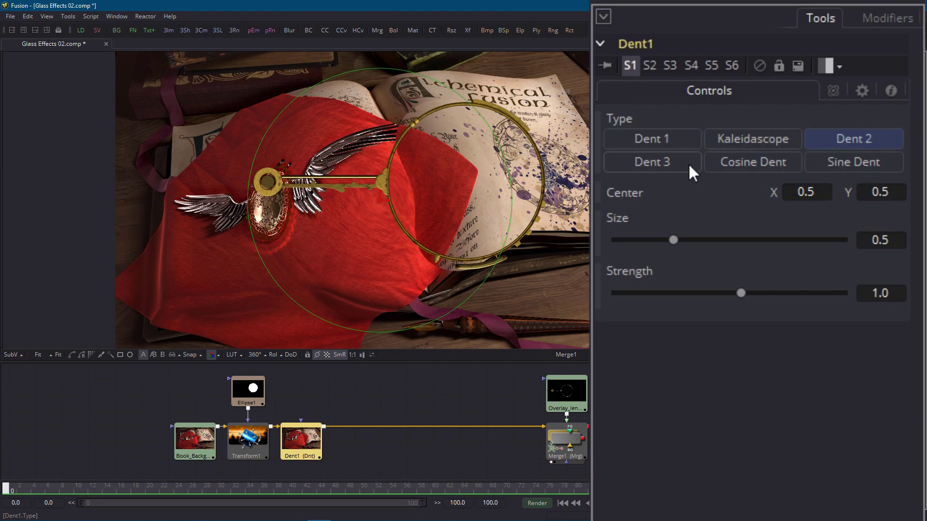
left_click(664, 162)
left_click(738, 163)
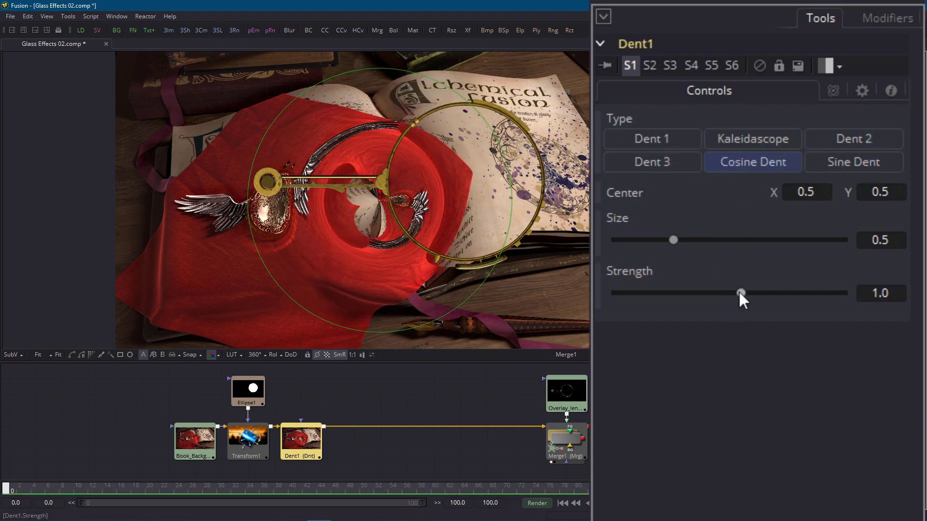
left_click_drag(740, 293, 774, 294)
mouse_move(673, 238)
left_mouse_down()
mouse_move(765, 237)
mouse_move(672, 254)
left_mouse_up()
left_click(673, 250)
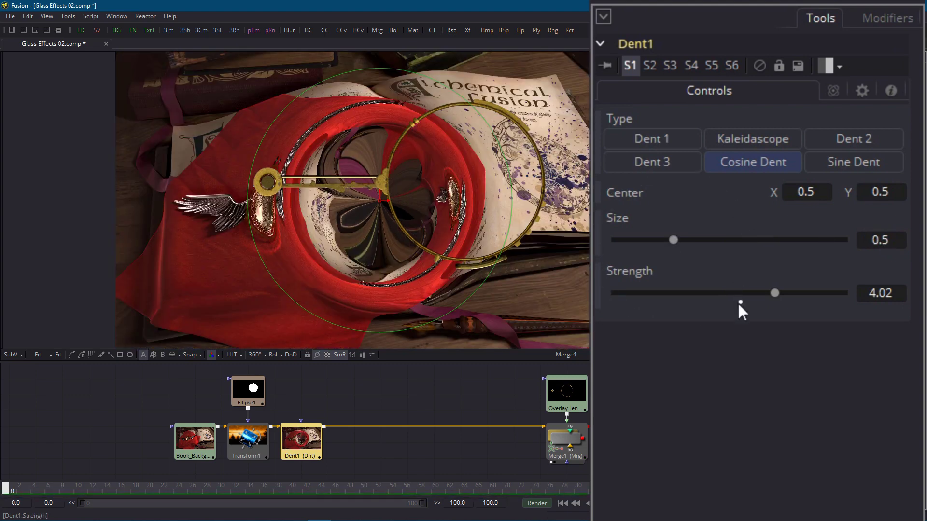
left_click(741, 303)
- Switch to Sine Dent at strength 0.17 and move its centre right toward the lens
left_click(844, 161)
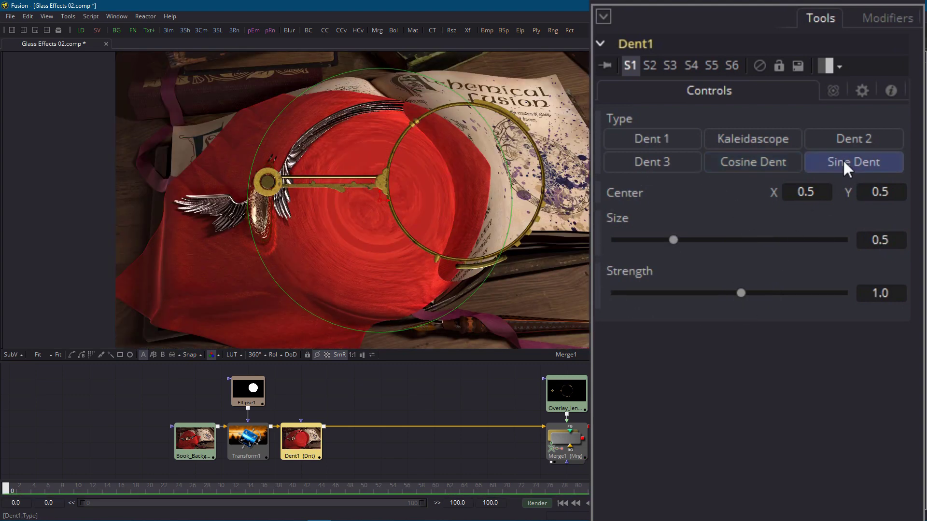
left_click_drag(739, 293, 729, 294)
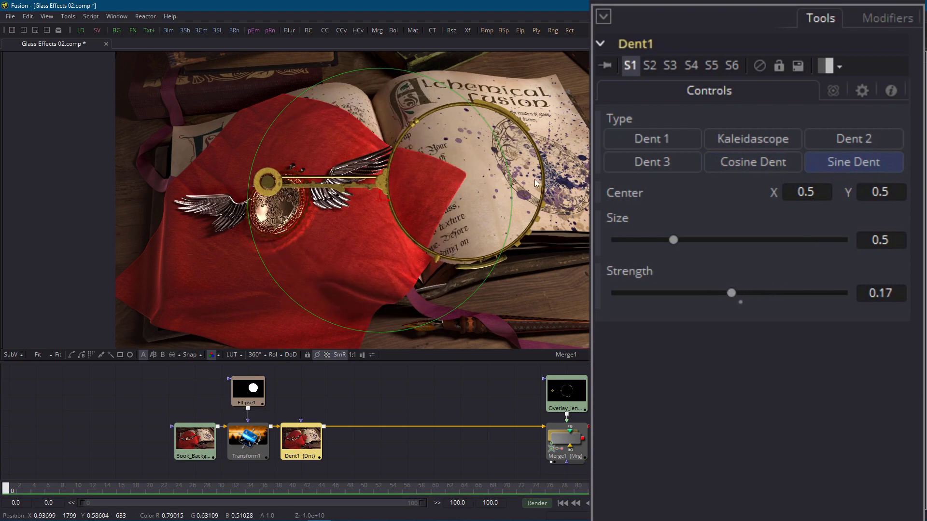
left_click_drag(380, 201, 420, 196)
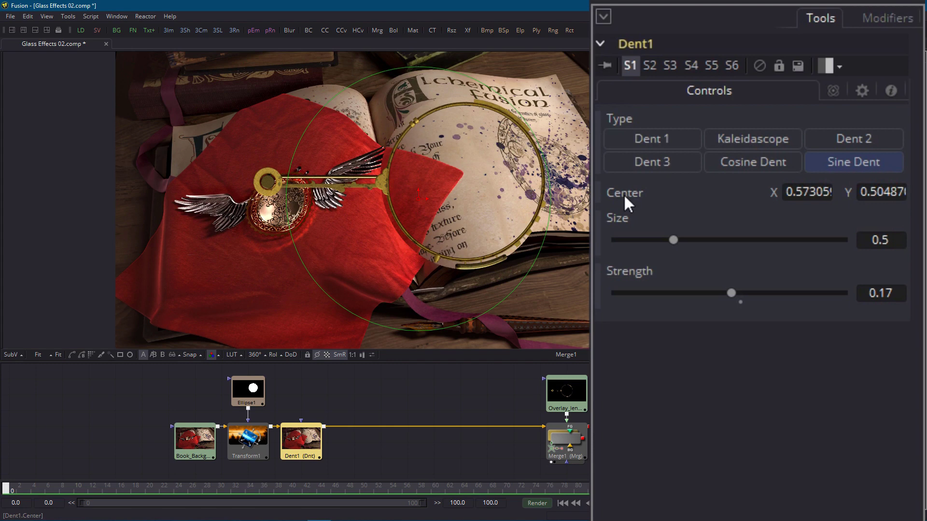
- Connect Dent1's Center to LensPos Position and shrink the dent to fit inside the lens
right_click(624, 193)
mouse_move(643, 302)
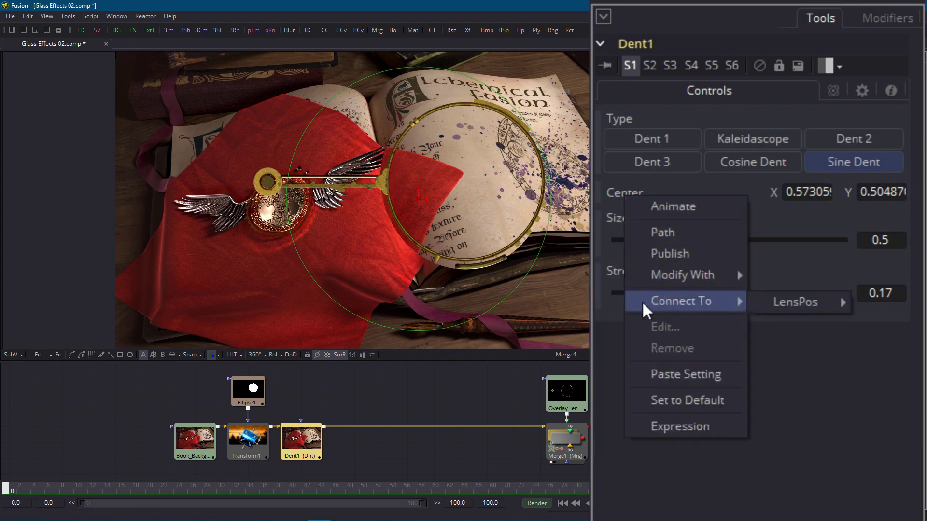
mouse_move(765, 304)
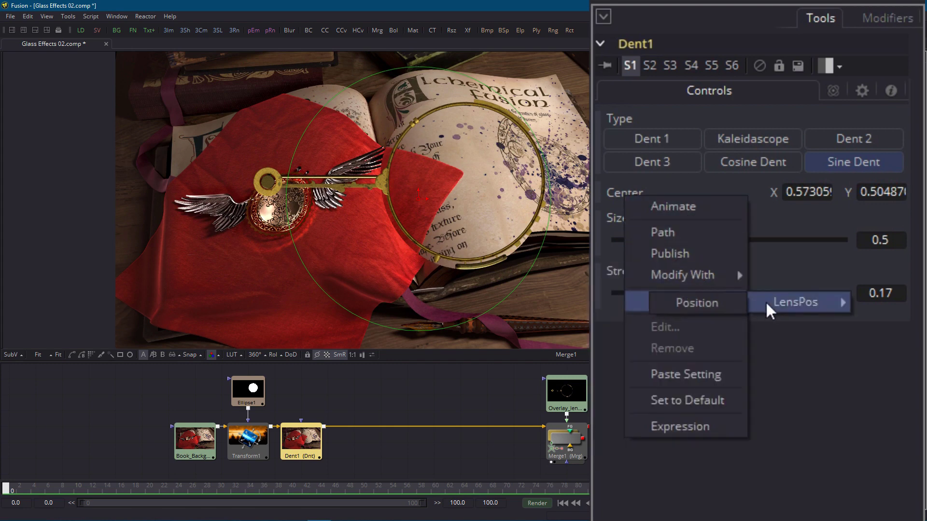
left_click(725, 303)
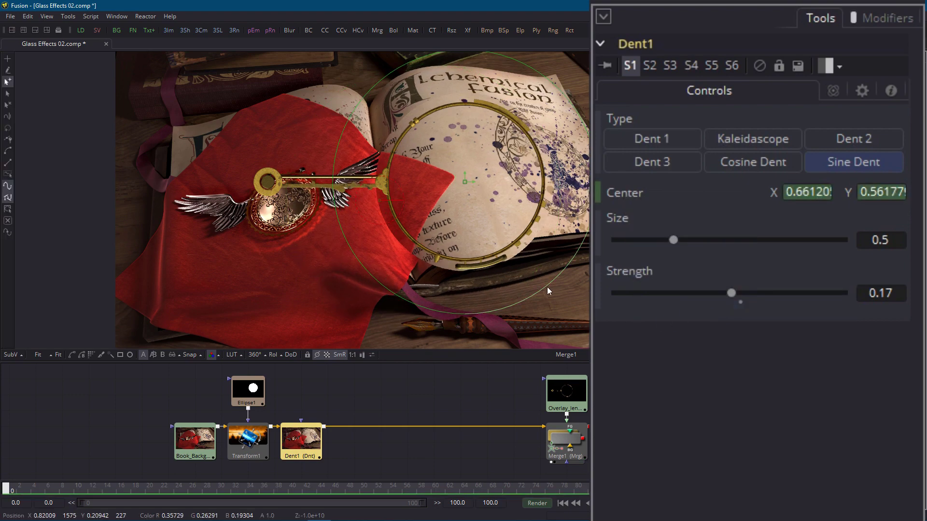
left_click_drag(547, 286, 556, 252)
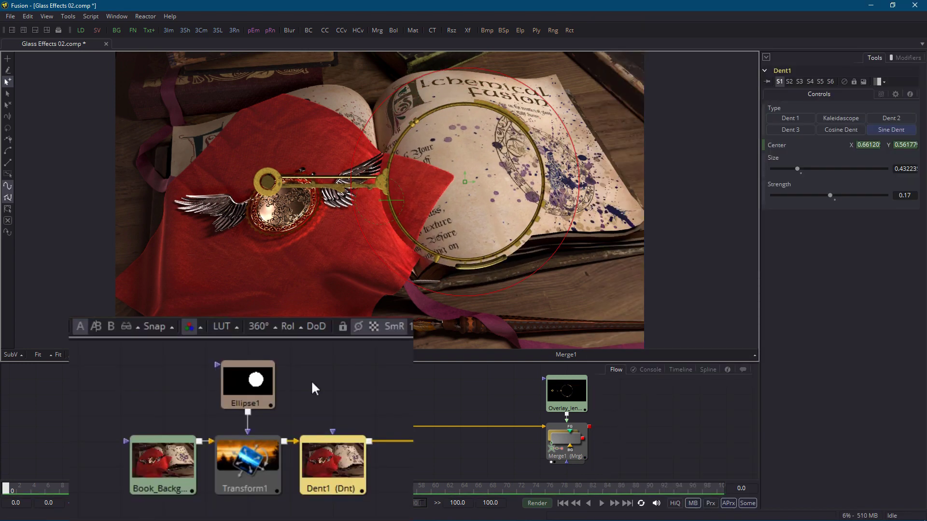
- Wire Ellipse1 into Dent1's effect mask, shrink the dent to about 0.3 and centre it on the lens
left_click_drag(248, 413, 335, 433)
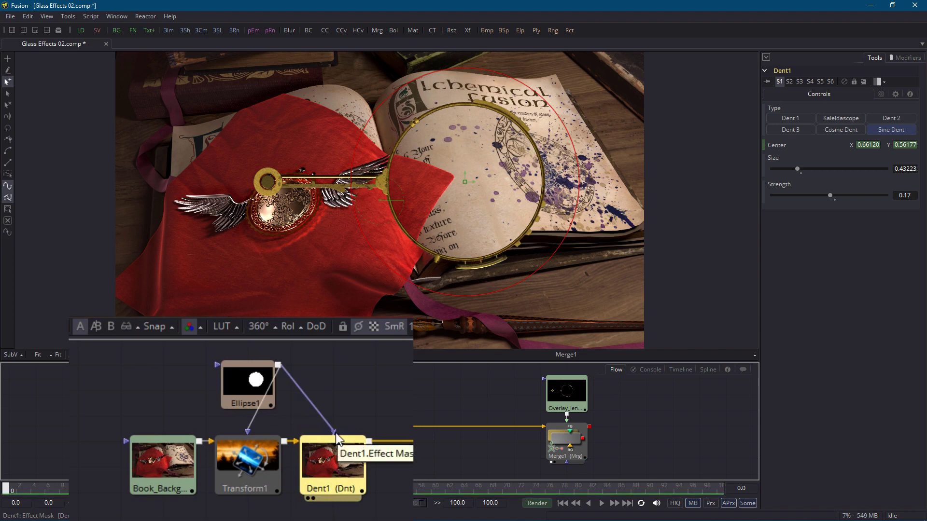
left_click_drag(534, 274, 520, 240)
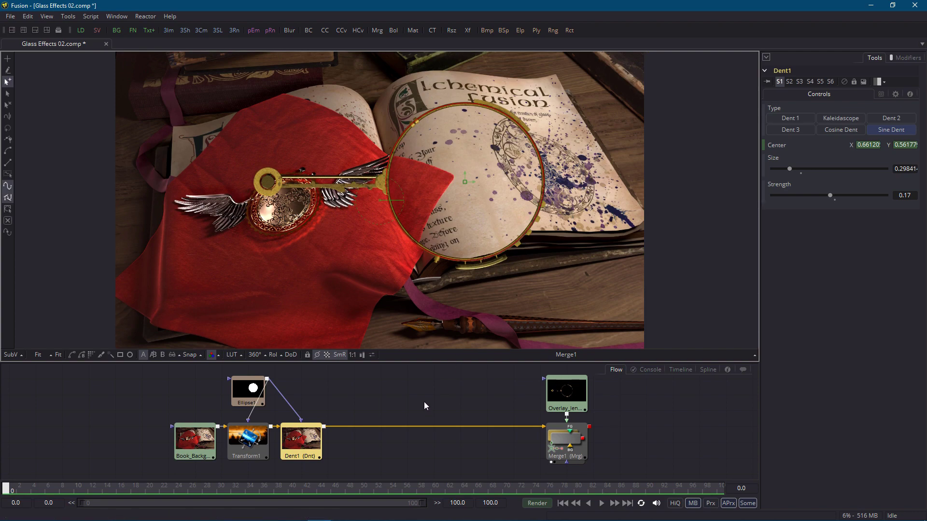
left_click_drag(464, 184, 526, 235)
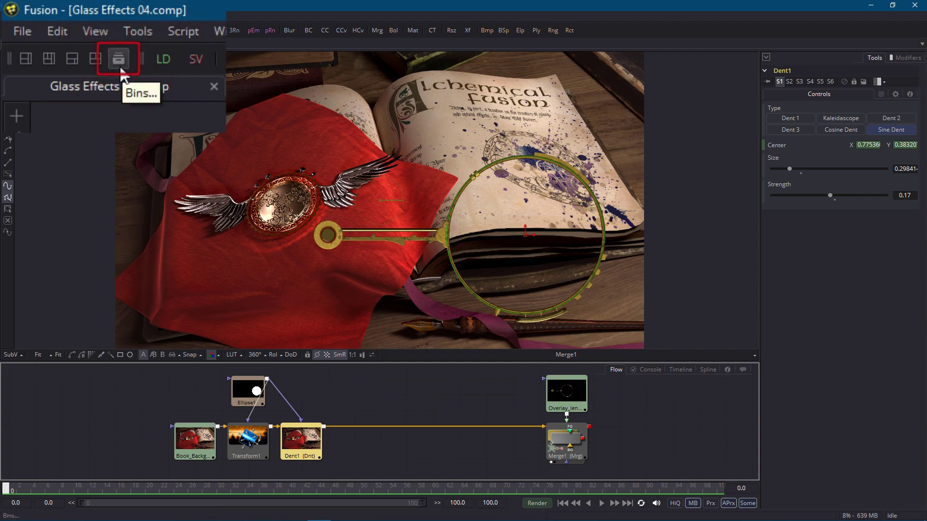
- Insert a Displace tool from the Warp bin right after Dent1
left_click(120, 64)
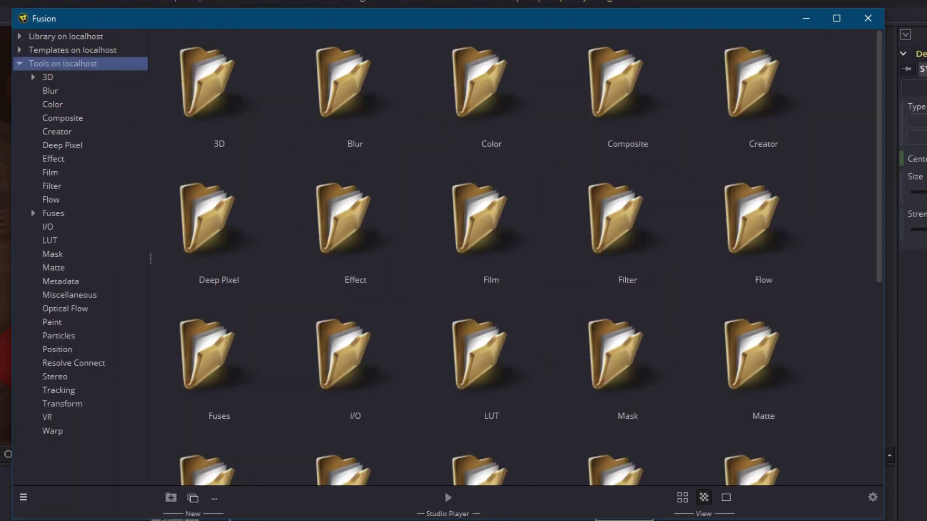
left_click(59, 436)
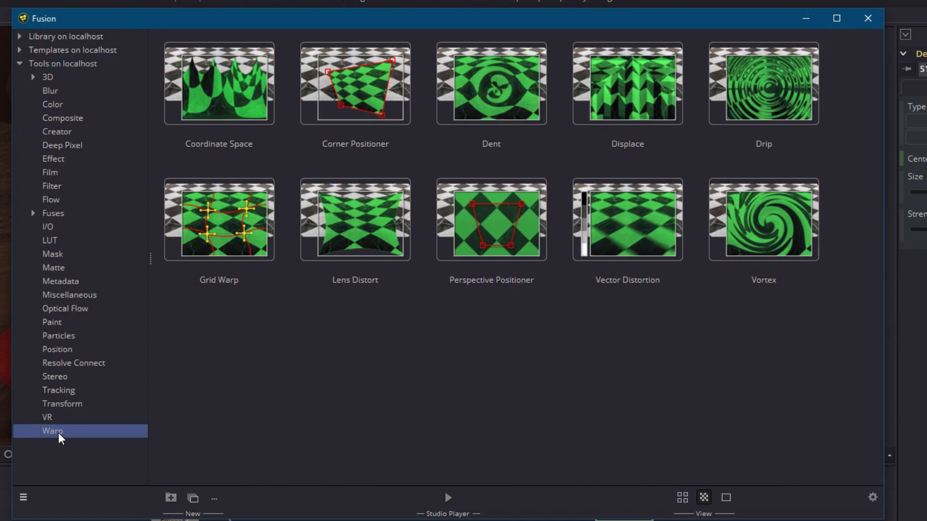
left_click(612, 110)
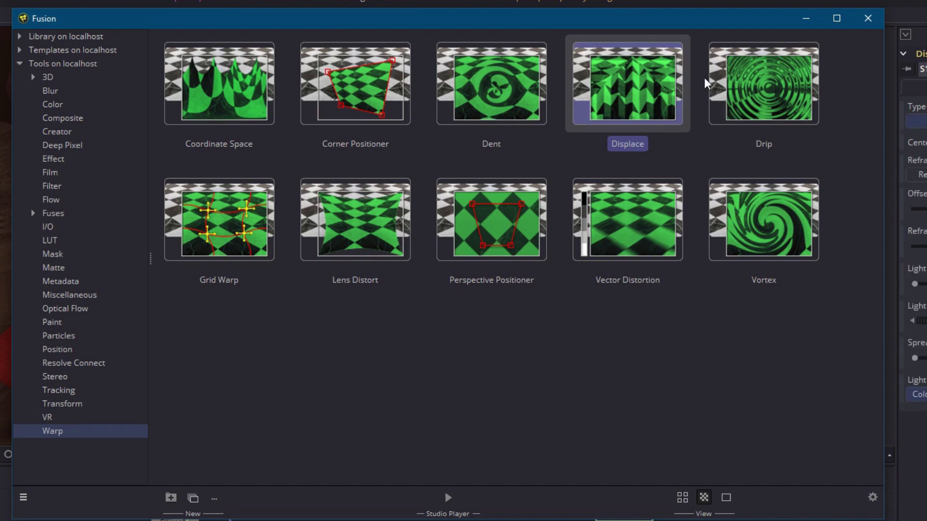
left_click(873, 24)
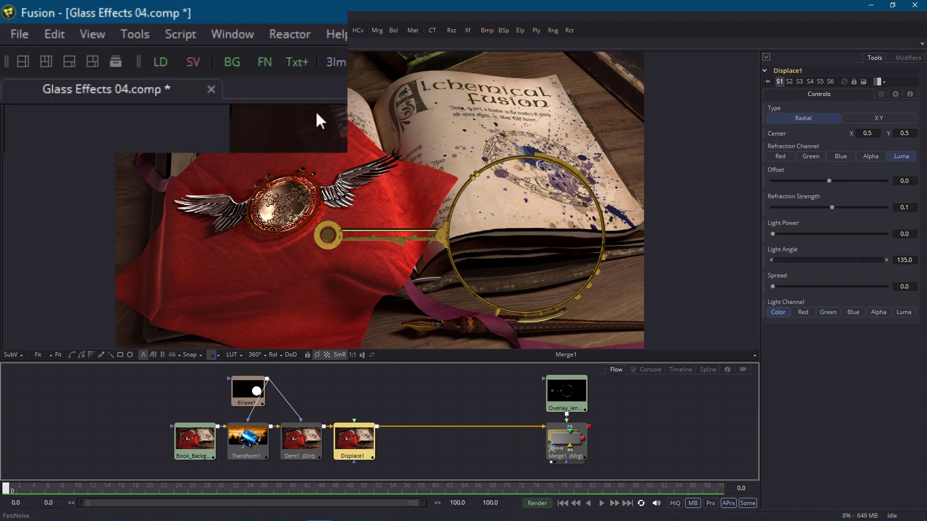
- Undo the auto-connected FastNoise and add an unconnected FastNoise1 node above Displace1
left_click(273, 67)
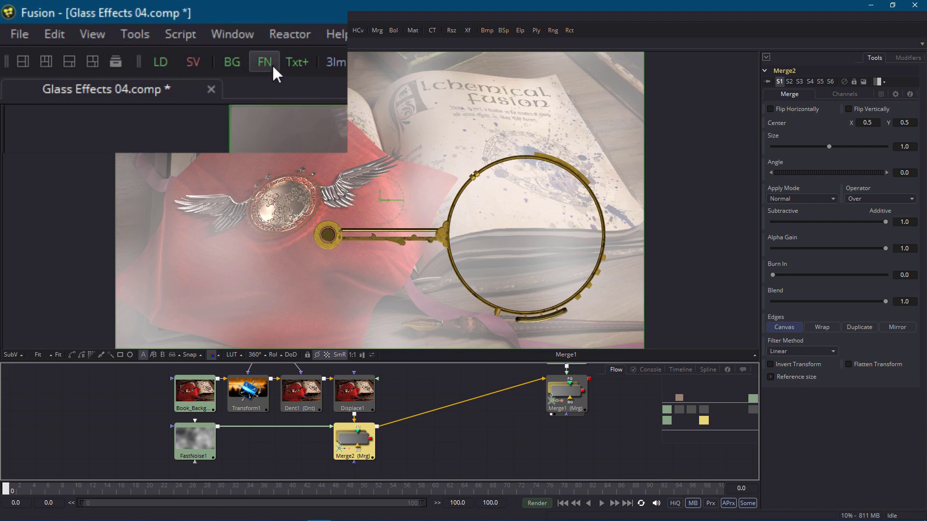
left_click(58, 33)
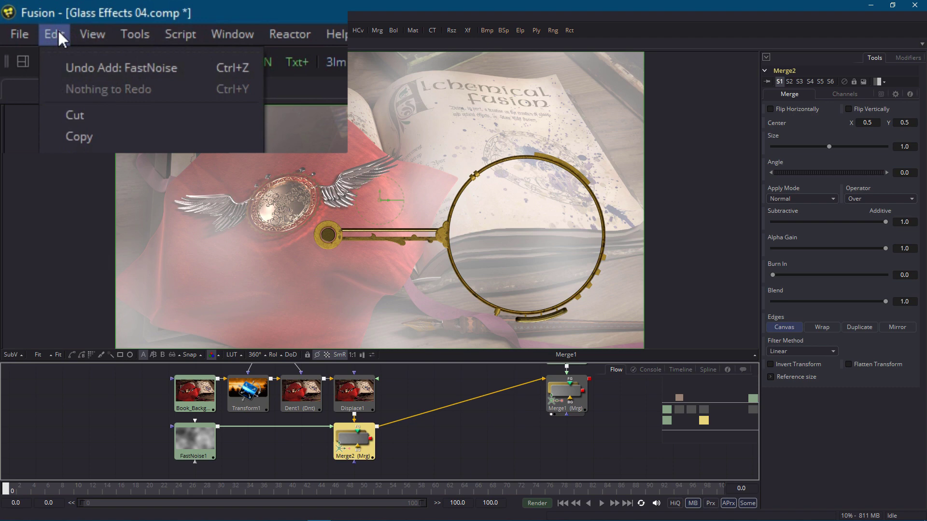
left_click(77, 71)
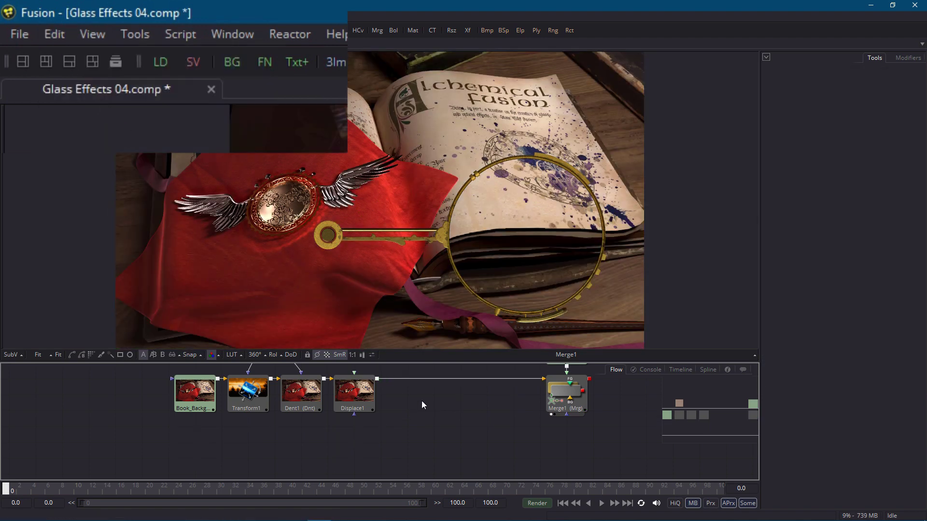
scroll(422, 401, "up", 3)
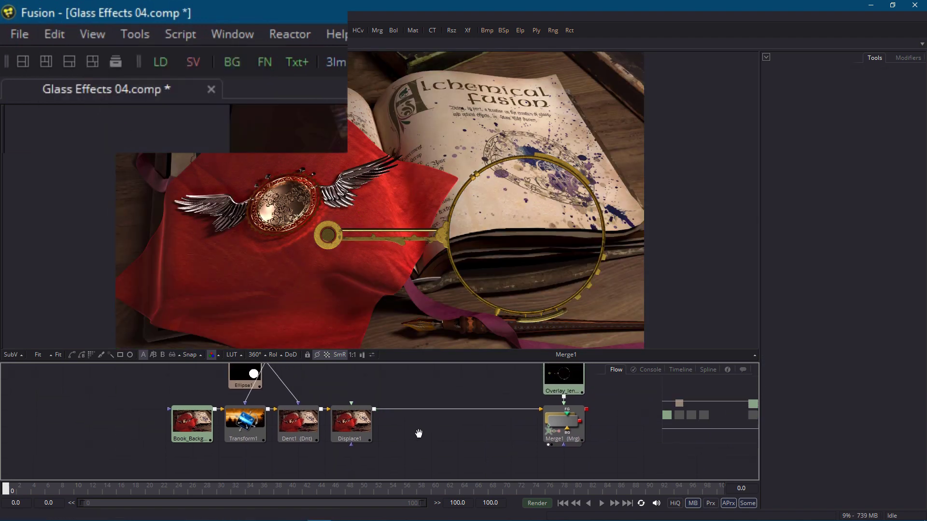
left_click(350, 380)
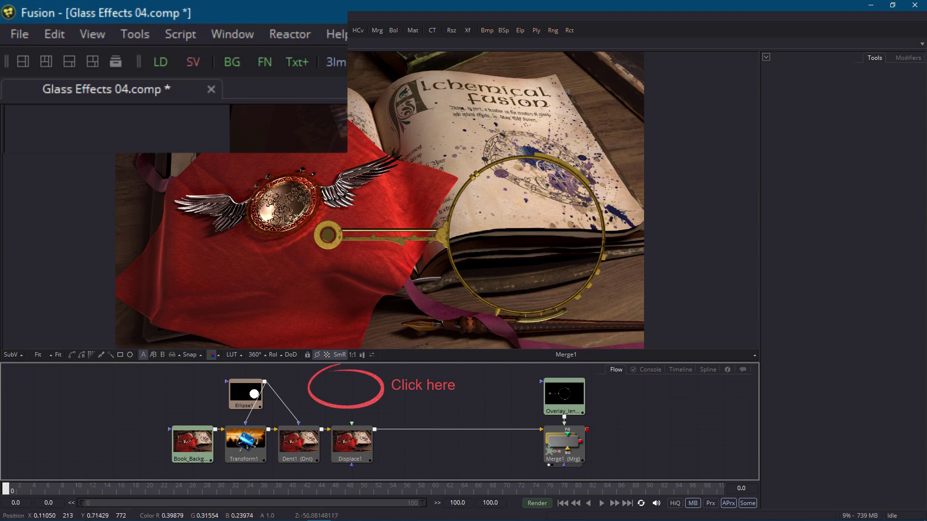
left_click(268, 67)
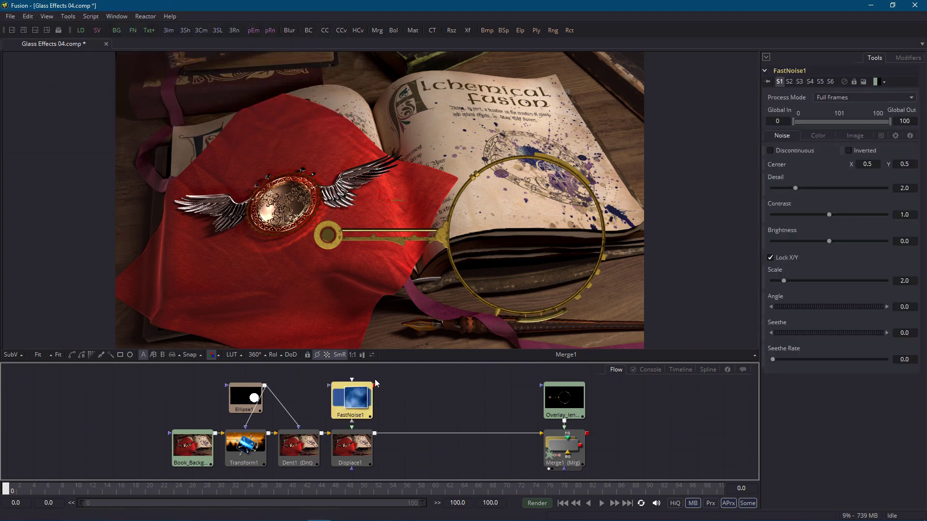
- Connect FastNoise1 into Displace1, view it, and set its Scale to 30
left_click_drag(375, 388, 359, 451)
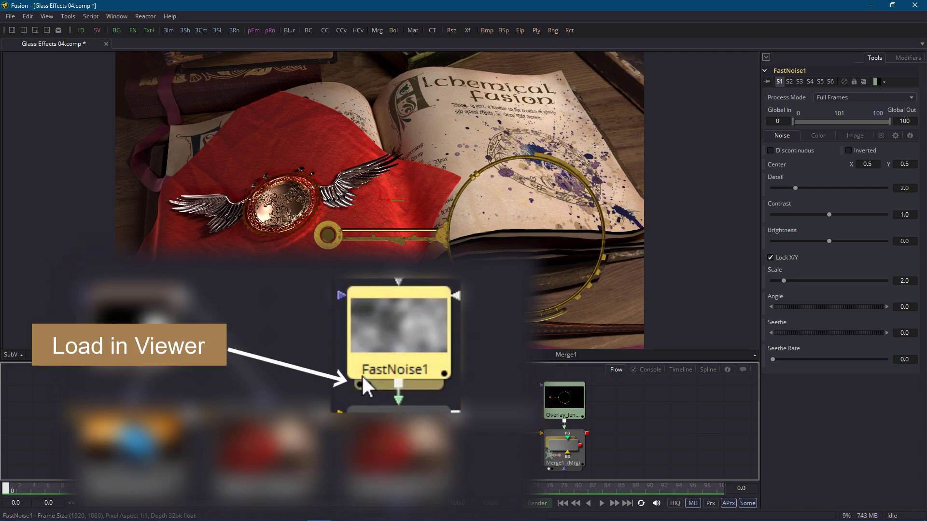
left_click(359, 385)
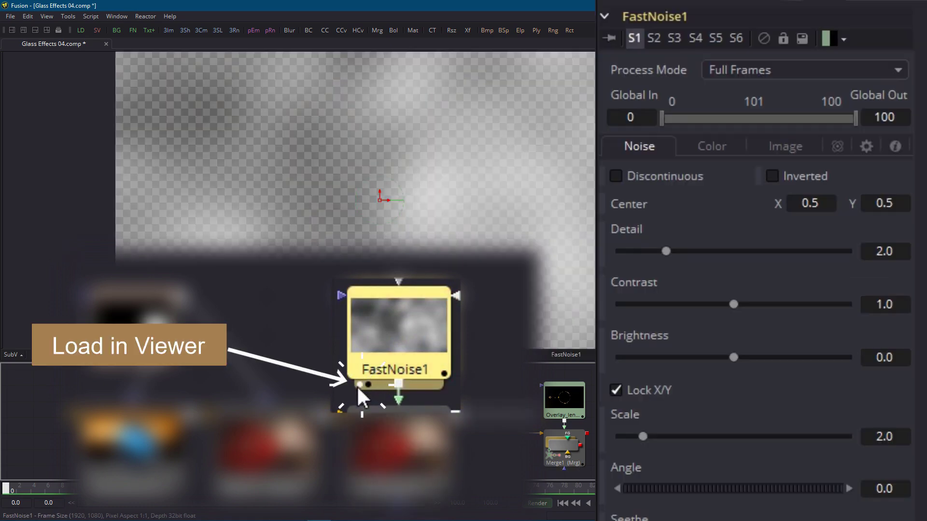
left_click(884, 437)
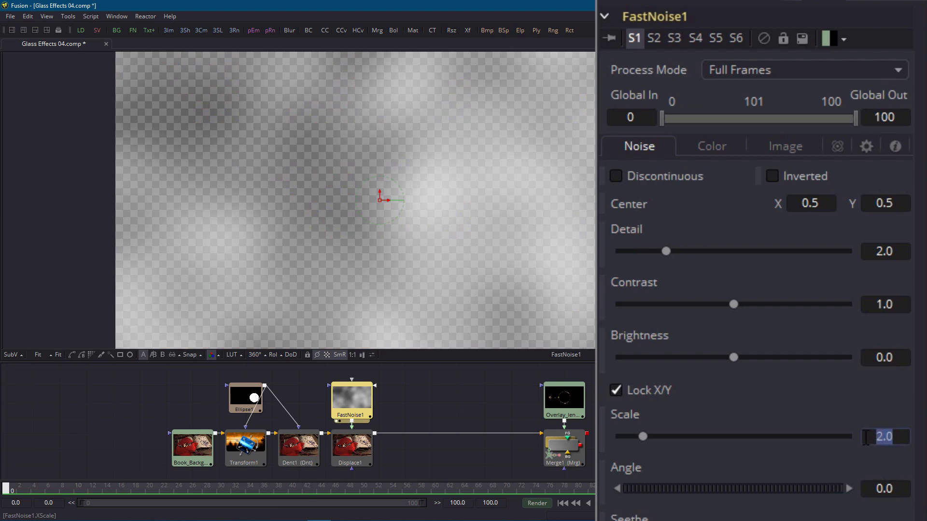
type("30")
key("Tab")
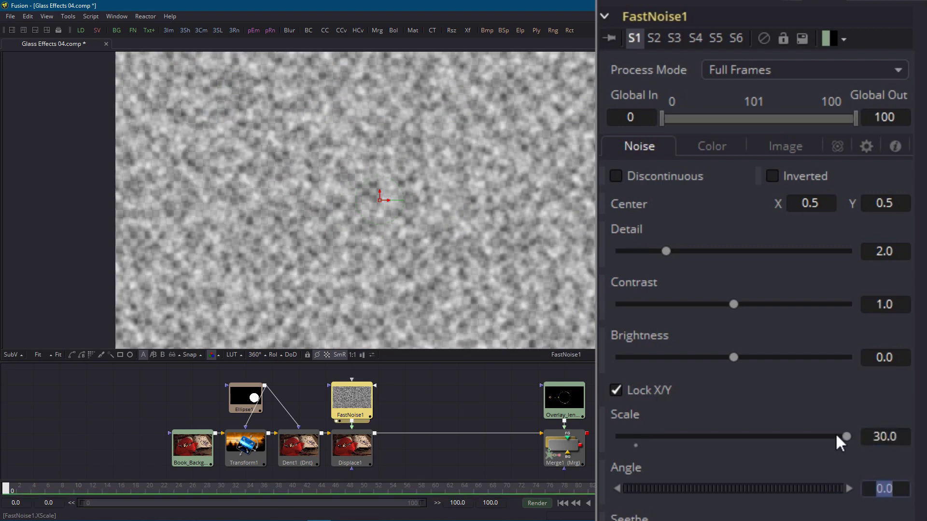
- View Displace1's output, test Refraction Strength, reset it to 0.1, and nudge the Center
left_click(347, 454)
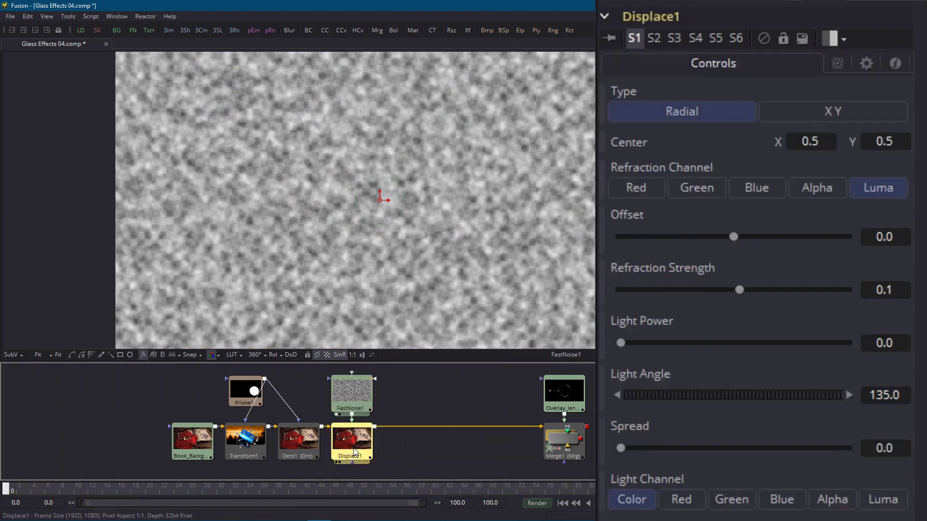
left_click(336, 463)
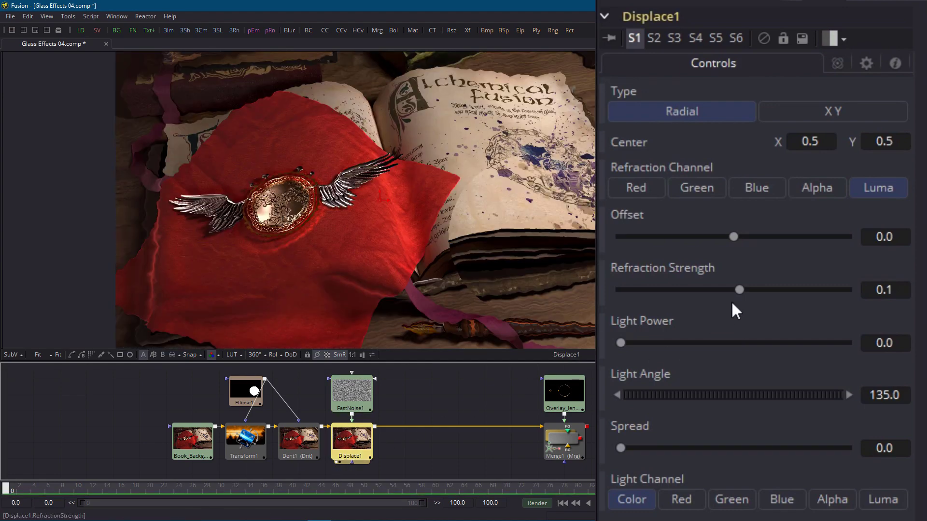
mouse_move(739, 291)
left_mouse_down()
mouse_move(760, 292)
mouse_move(743, 301)
mouse_move(779, 301)
mouse_move(742, 303)
left_mouse_up()
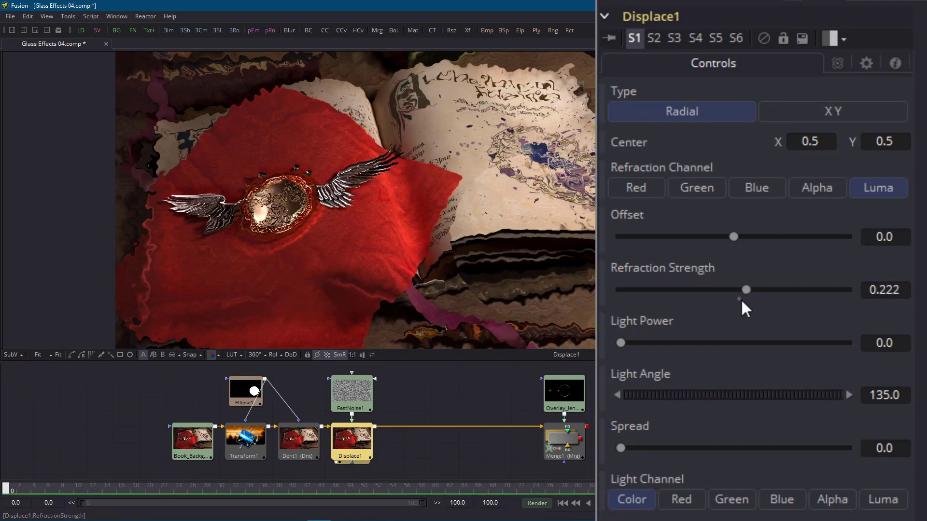
left_click(740, 300)
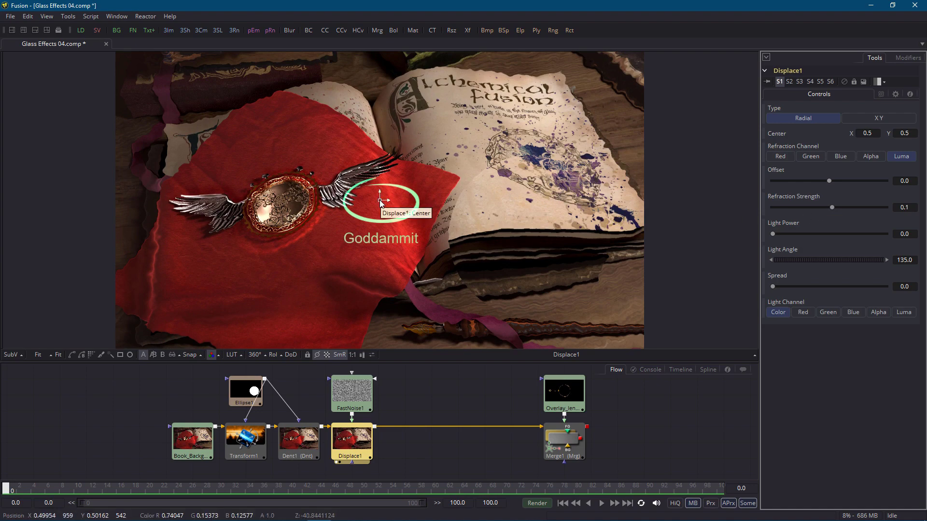
mouse_move(380, 203)
left_mouse_down()
mouse_move(383, 195)
mouse_move(395, 206)
mouse_move(389, 193)
mouse_move(380, 206)
left_mouse_up()
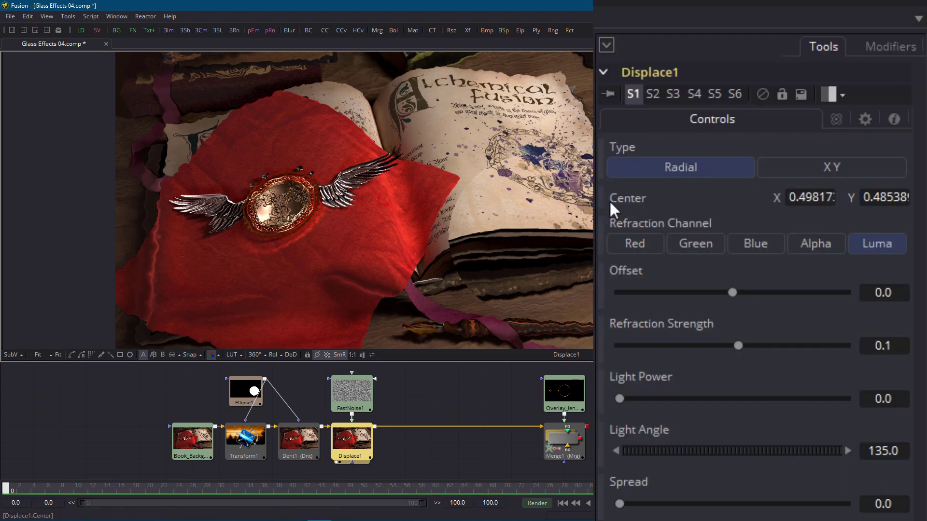
- Link Displace1's Center to LensPos, mask Displace1 with Ellipse1, and test by moving the lens
right_click(618, 196)
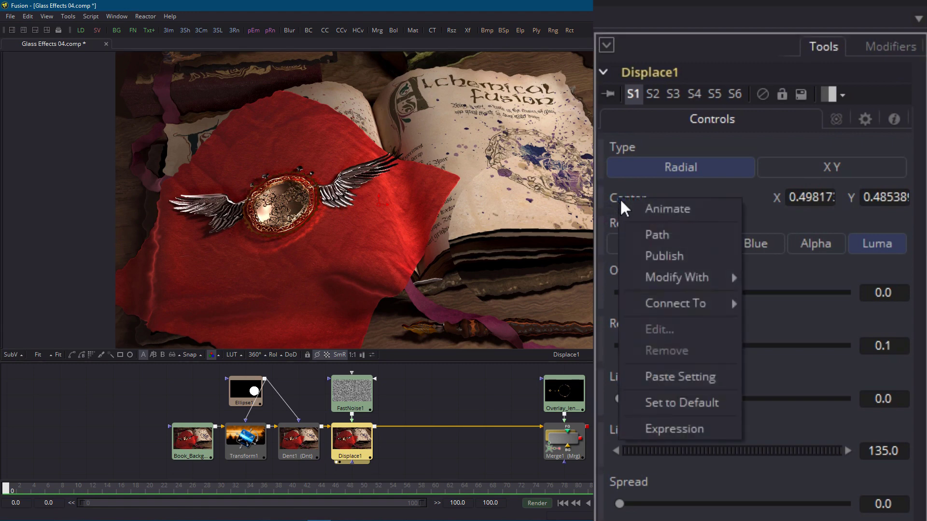
mouse_move(657, 303)
mouse_move(765, 305)
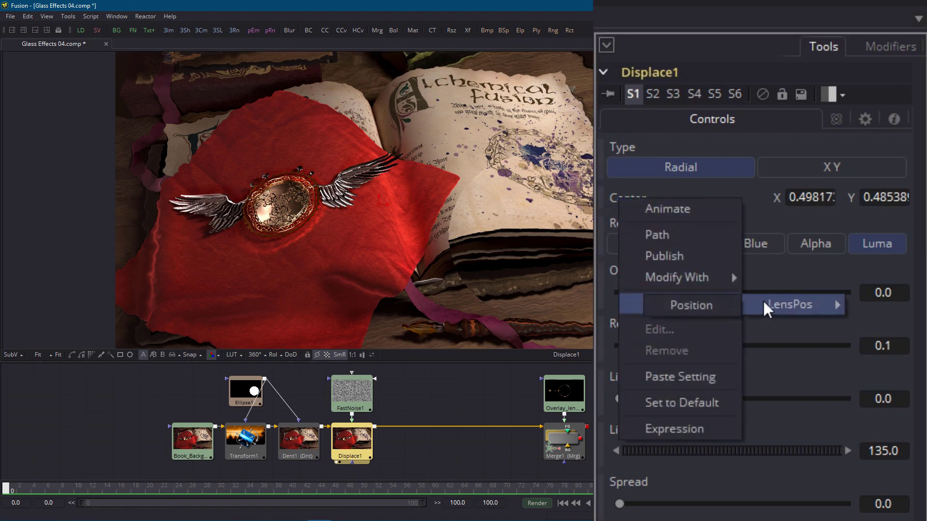
left_click(715, 305)
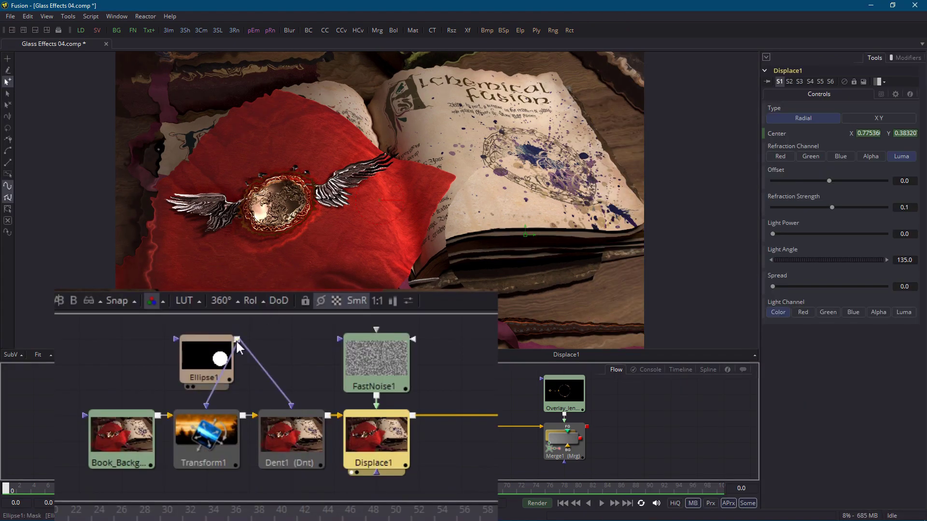
left_click_drag(240, 346, 376, 433)
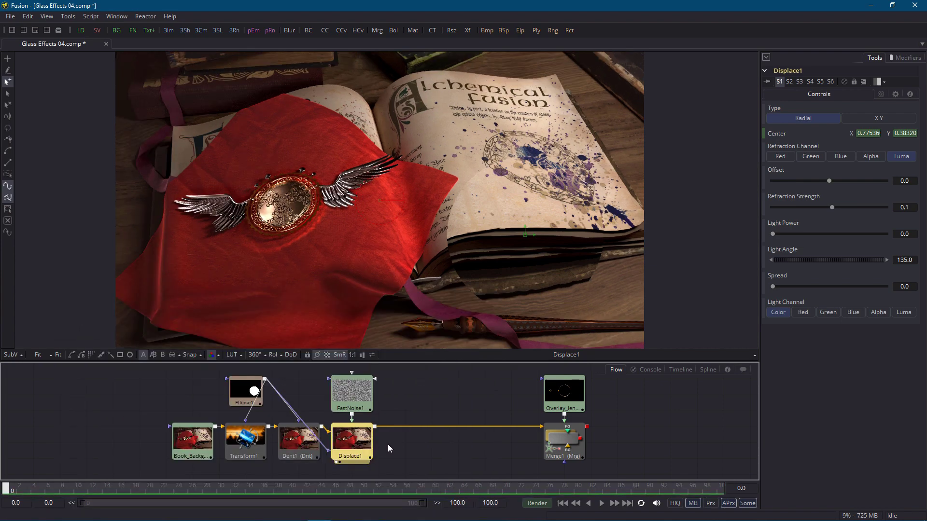
left_click(548, 462)
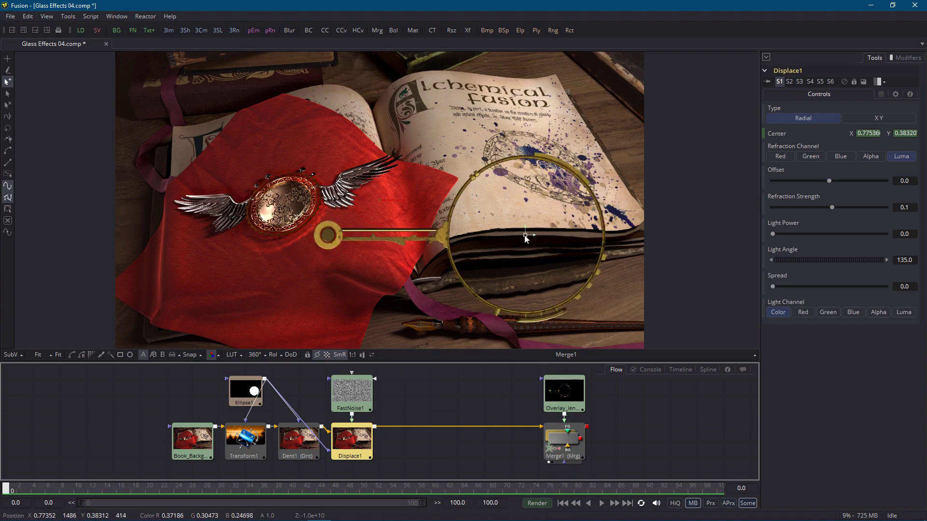
left_click_drag(525, 237, 484, 218)
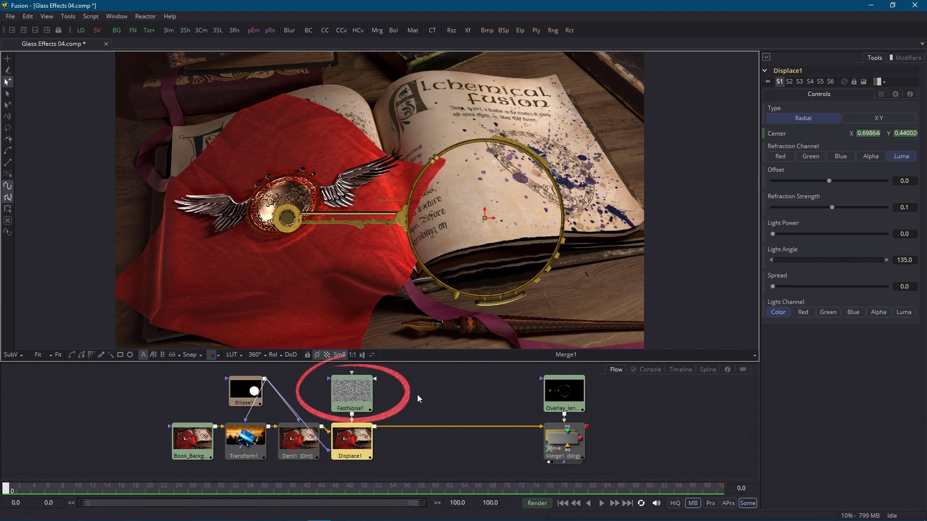
- Link FastNoise1's Center to the LensPos position
left_click(353, 398)
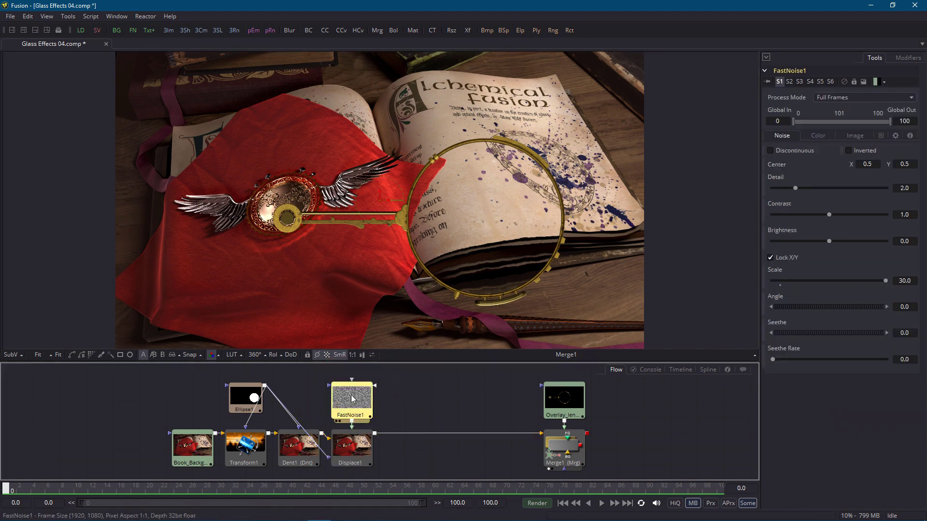
right_click(780, 165)
mouse_move(810, 217)
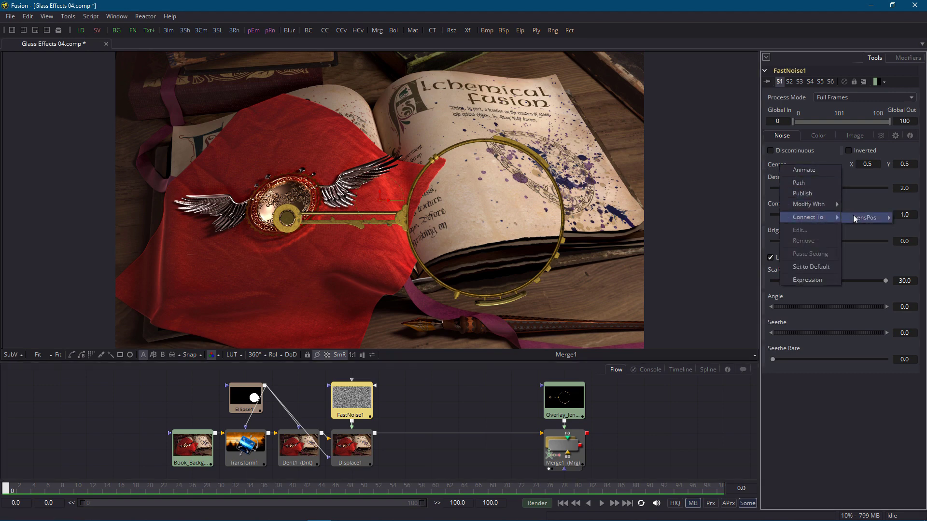
mouse_move(850, 214)
left_click(821, 217)
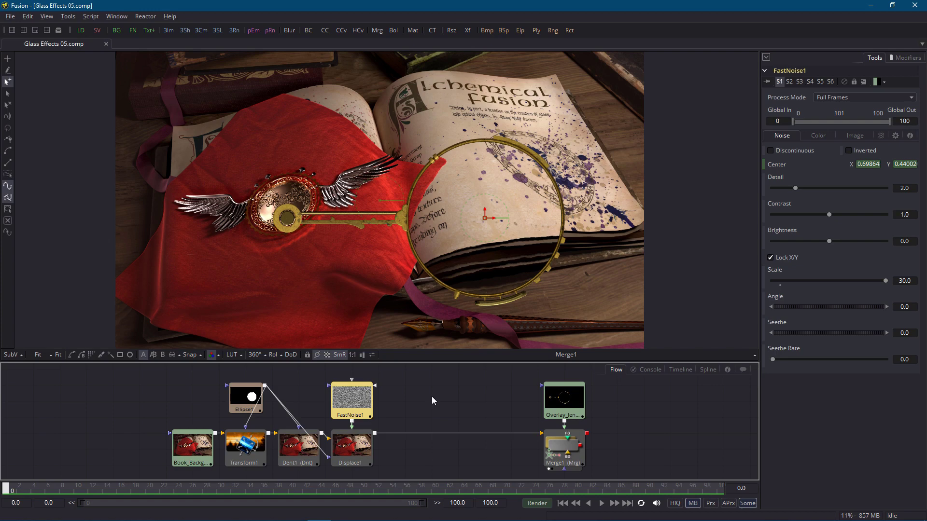
- Add Blur1 after Displace1 with Blur Size 10, then try and remove the Ellipse1 mask
left_click(357, 448)
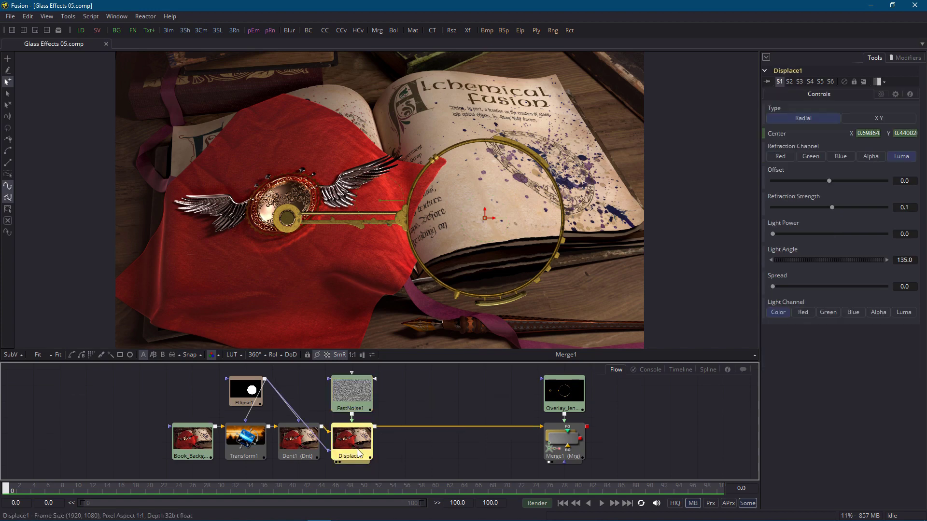
left_click(291, 32)
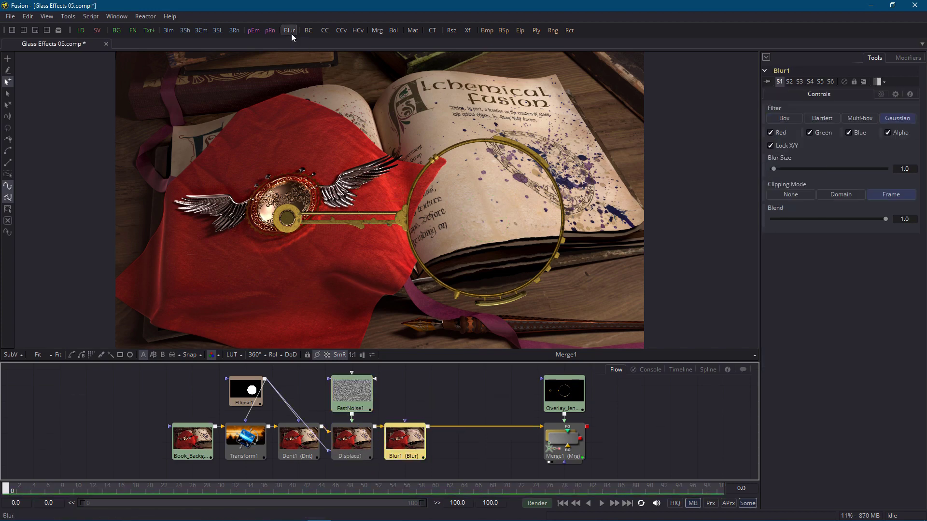
left_click(897, 167)
type("10")
key("Tab")
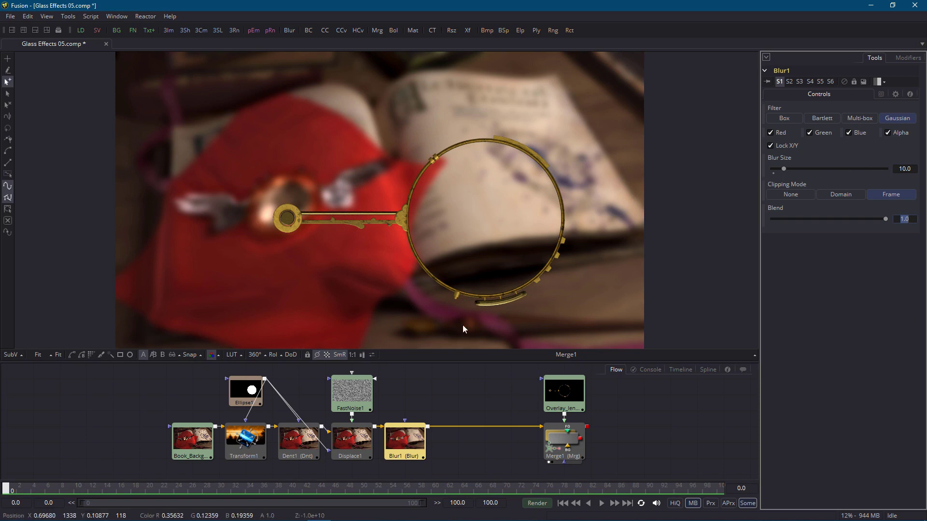
left_click_drag(266, 378, 409, 445)
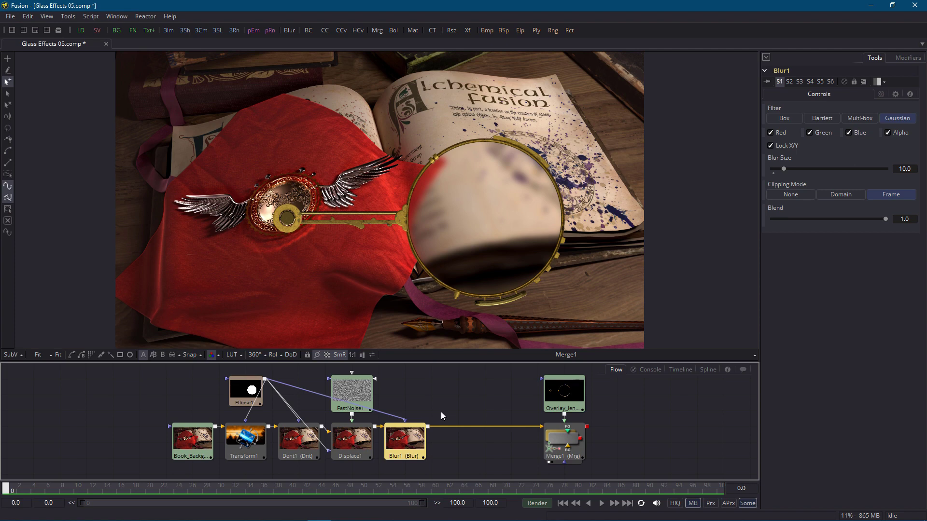
left_click_drag(405, 420, 300, 390)
- Paste an Ellipse1_1 copy, wire it into Blur1's mask, and enable Invert
left_click(247, 392)
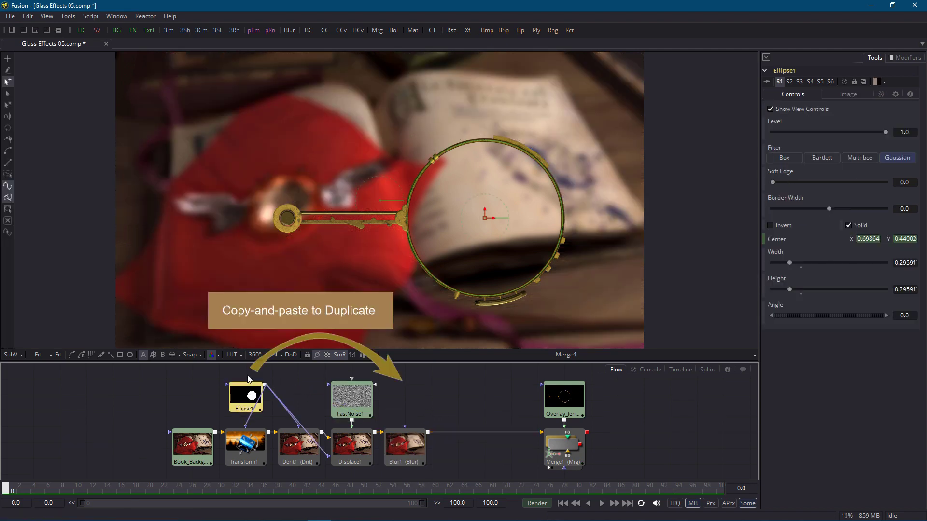
key("ctrl+v")
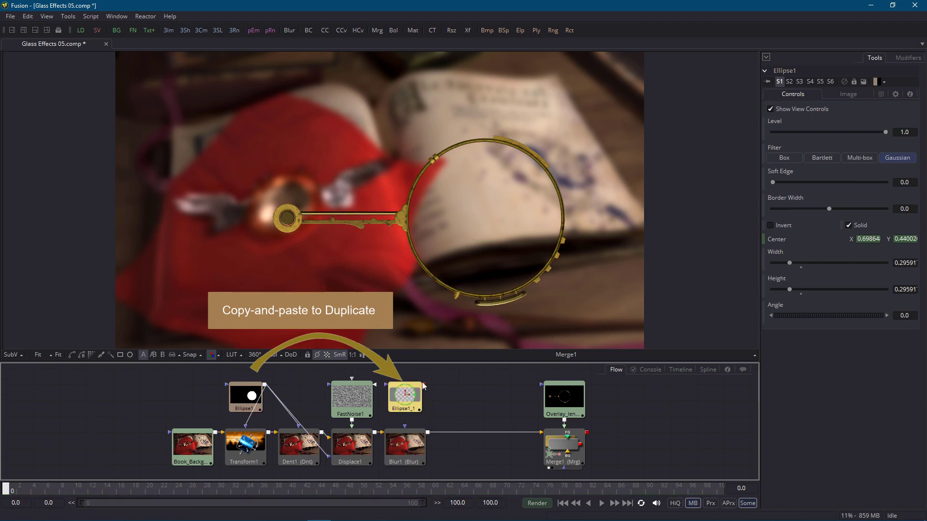
left_click_drag(424, 385, 404, 427)
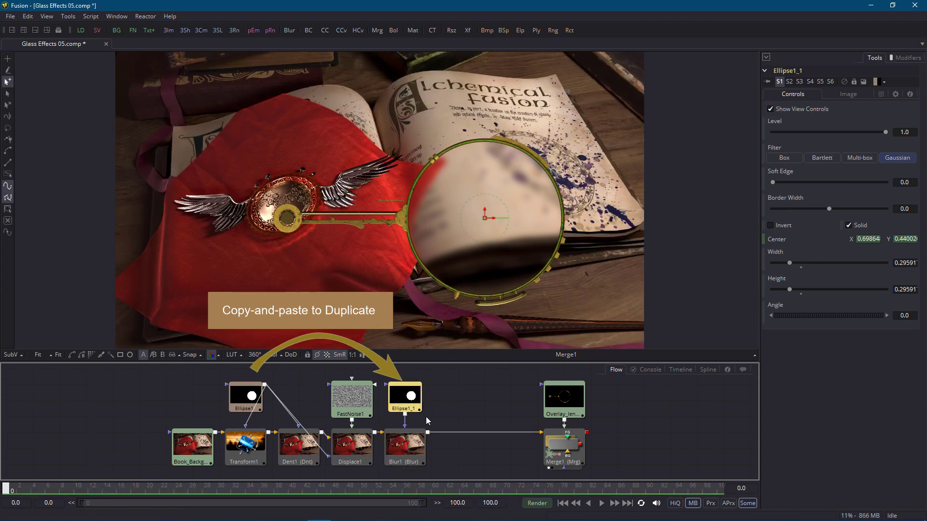
left_click(771, 225)
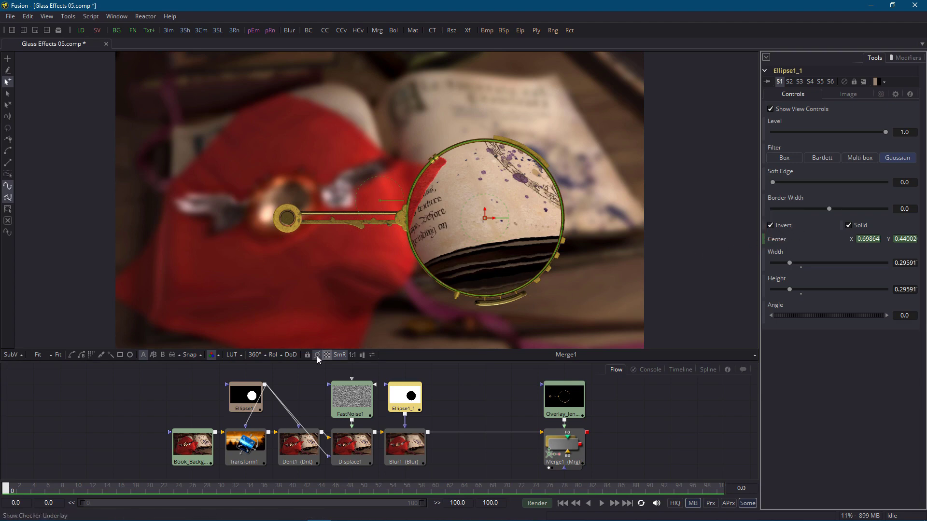
- Move the lens over the cloth and reposition and enlarge the inverted ellipse mask
left_click(251, 396, "ctrl")
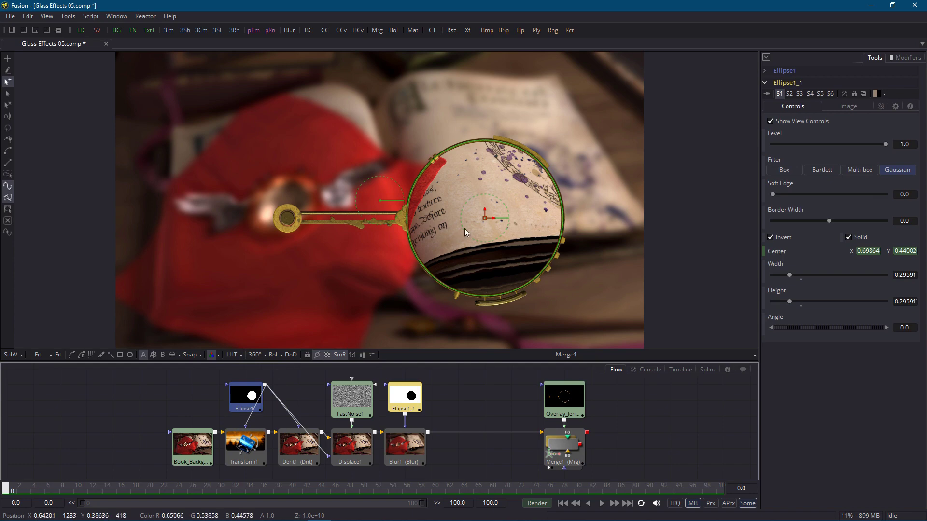
left_click_drag(485, 219, 391, 204)
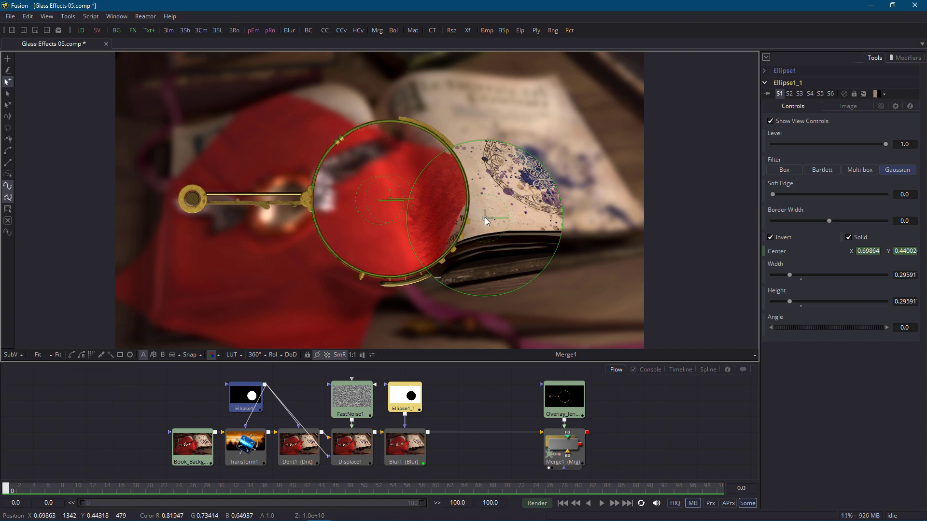
left_click_drag(485, 218, 515, 190)
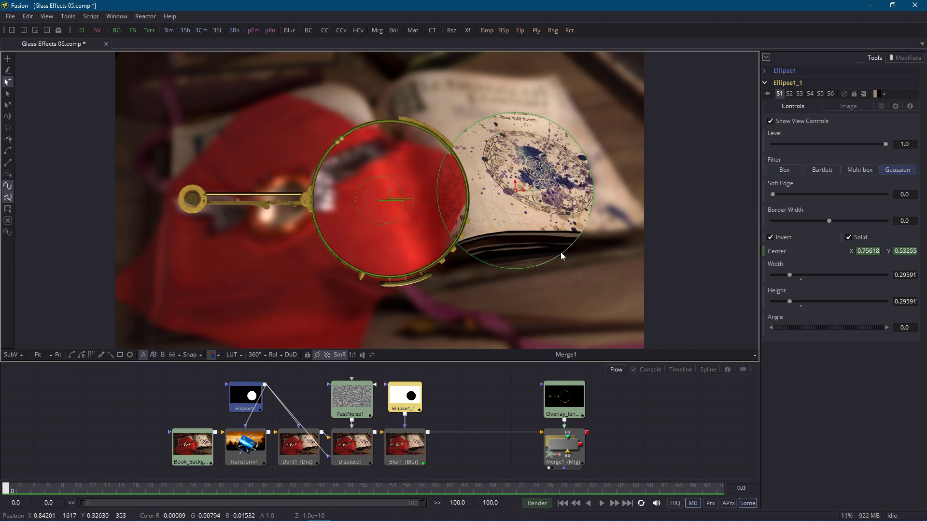
left_click_drag(561, 252, 577, 270)
left_click_drag(517, 190, 451, 256)
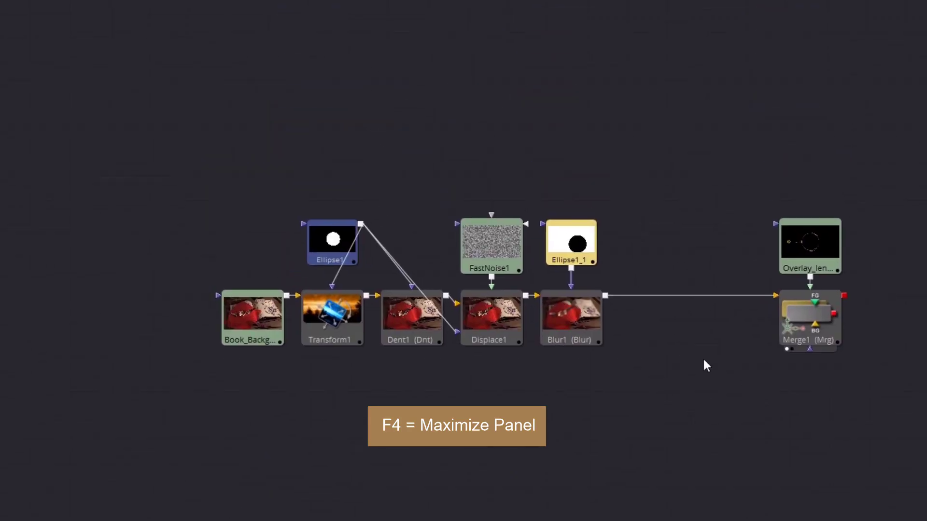
- Delete the duplicate Ellipse1_1 and detach Ellipse1, setting it aside
left_click(588, 243)
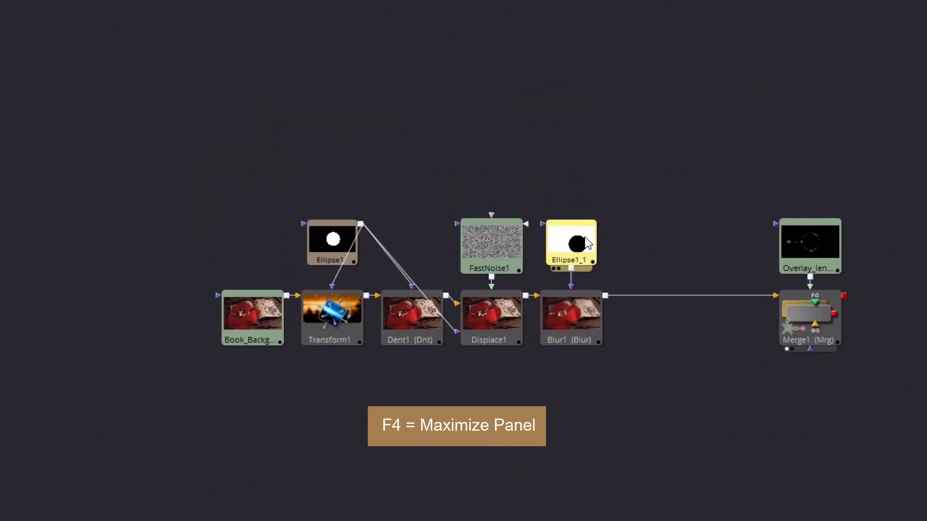
key("Delete")
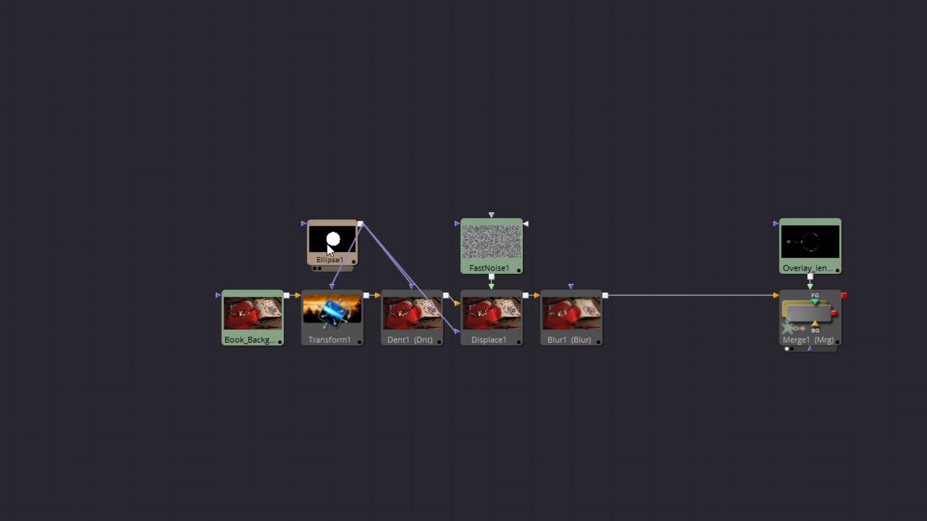
left_click_drag(327, 244, 708, 245)
left_click(688, 239)
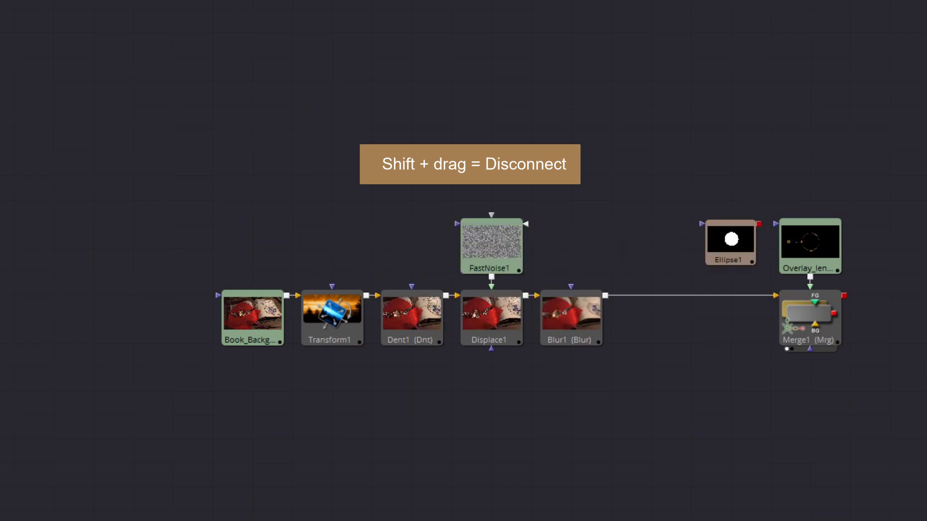
- Add a widened Underlay node and paste a second copy below the nodes
key("ctrl+space")
type("underl")
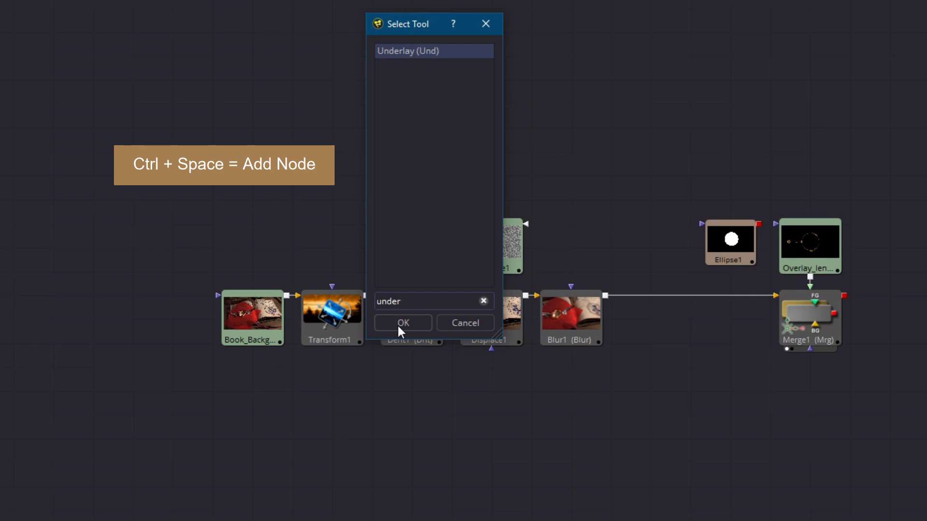
left_click(399, 326)
left_click_drag(355, 159, 658, 170)
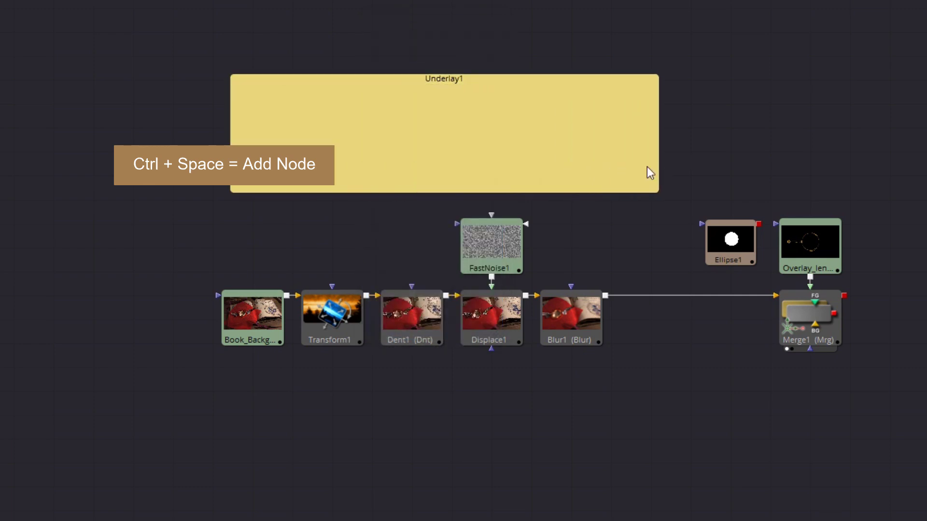
key("ctrl+c")
key("ctrl+v")
- Rename the underlays to 'Lens_Effects' and 'Outside_Lens'
right_click(408, 80)
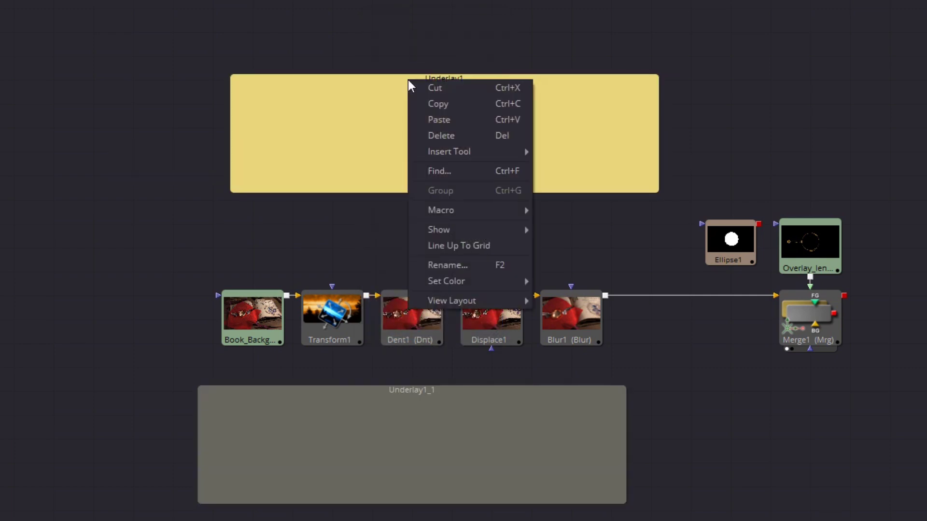
left_click(440, 265)
type("Lens_Effects")
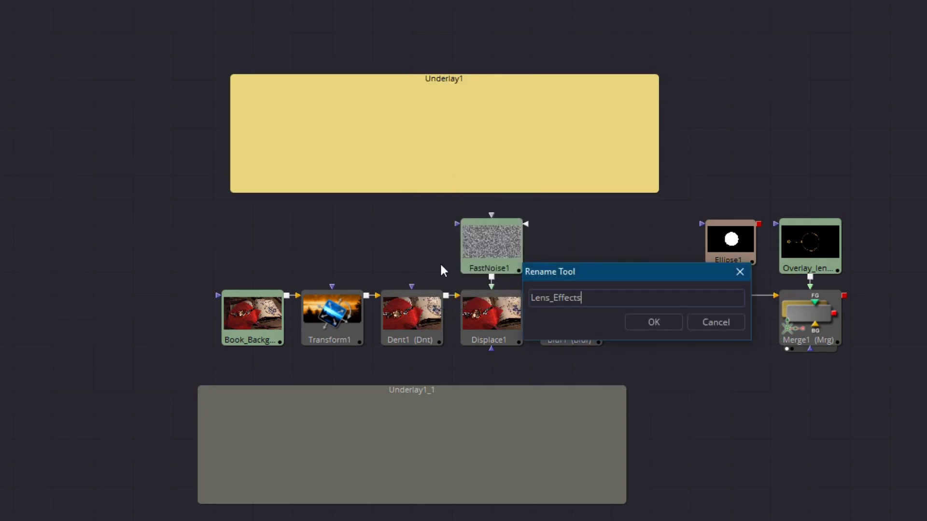
key("Return")
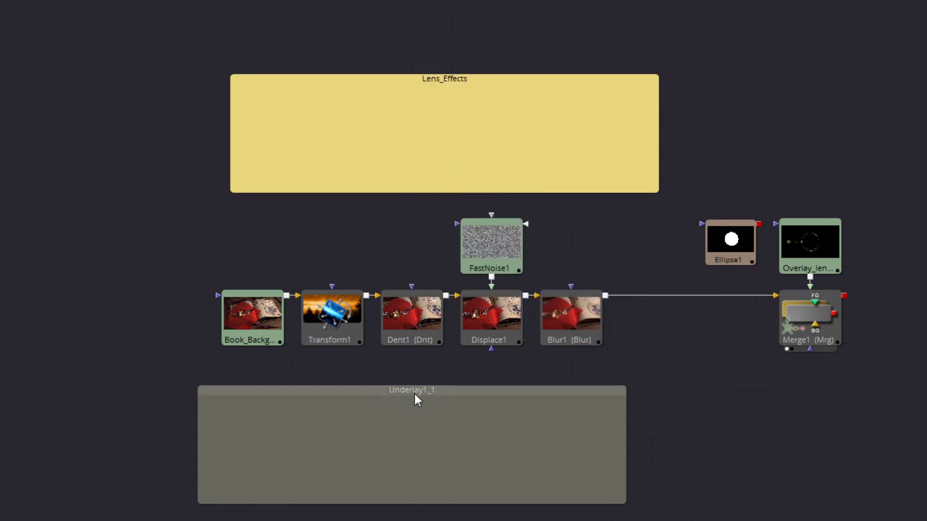
left_click(414, 397)
key("F2")
type("Outside_Lens")
key("Return")
- Move Transform1, Dent1, FastNoise1 and Displace1 into Lens_Effects, Blur1 into Outside_Lens, and unlink Displace1 from Blur1
left_click_drag(253, 318, 53, 294)
left_click_drag(332, 316, 293, 150)
left_click_drag(426, 335, 386, 167)
left_click_drag(446, 205, 528, 350)
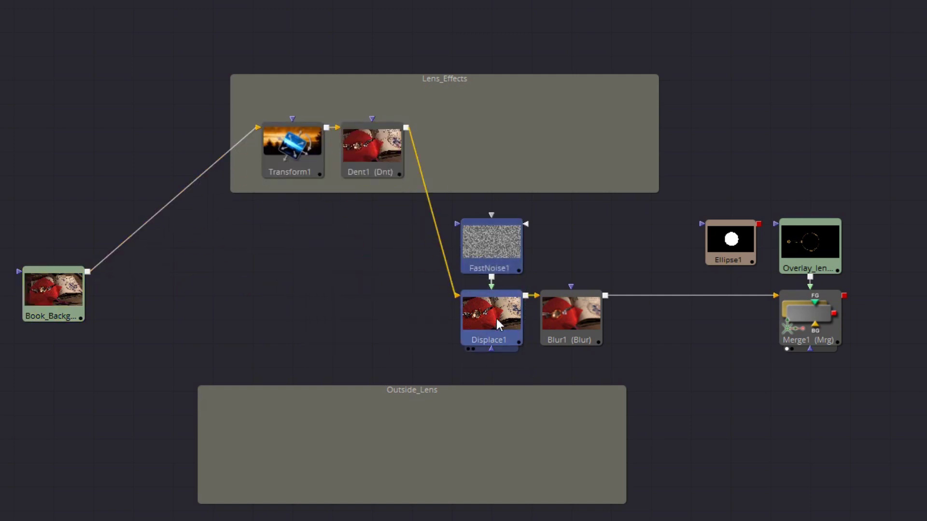
left_click_drag(507, 318, 467, 149)
left_click_drag(586, 311, 371, 279)
left_click(268, 427)
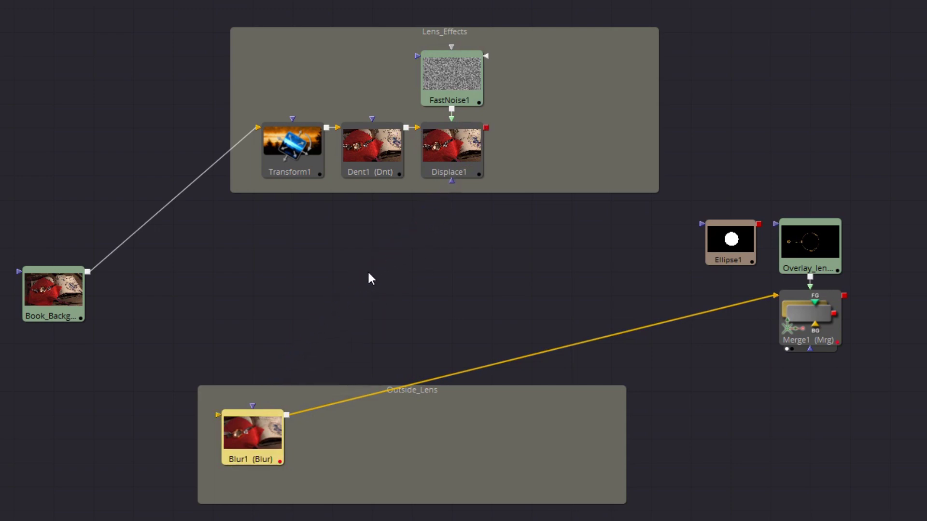
- Feed the book background into Blur1, pipe Displace1 into a new Merge2, and mask it with Ellipse1
left_click_drag(87, 272, 246, 436)
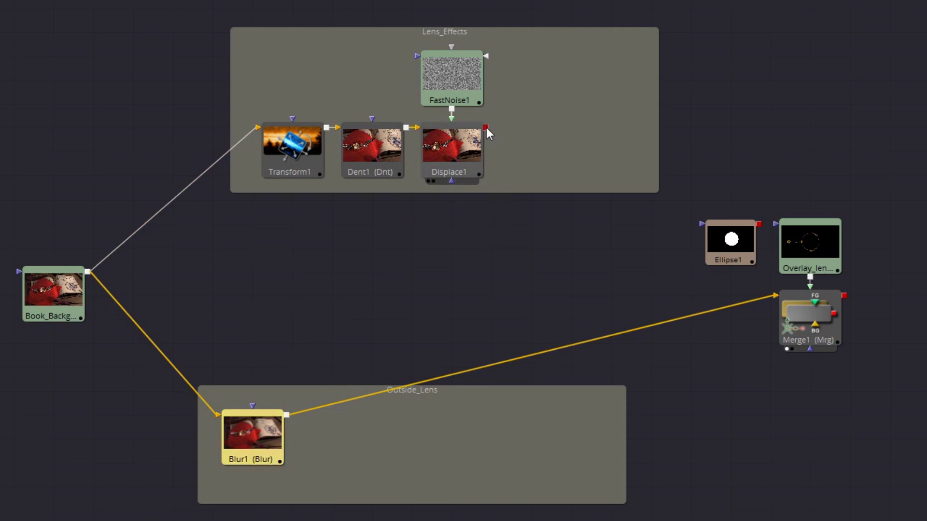
left_click_drag(486, 127, 288, 414)
left_click_drag(456, 436, 733, 122)
left_click_drag(732, 251, 747, 123)
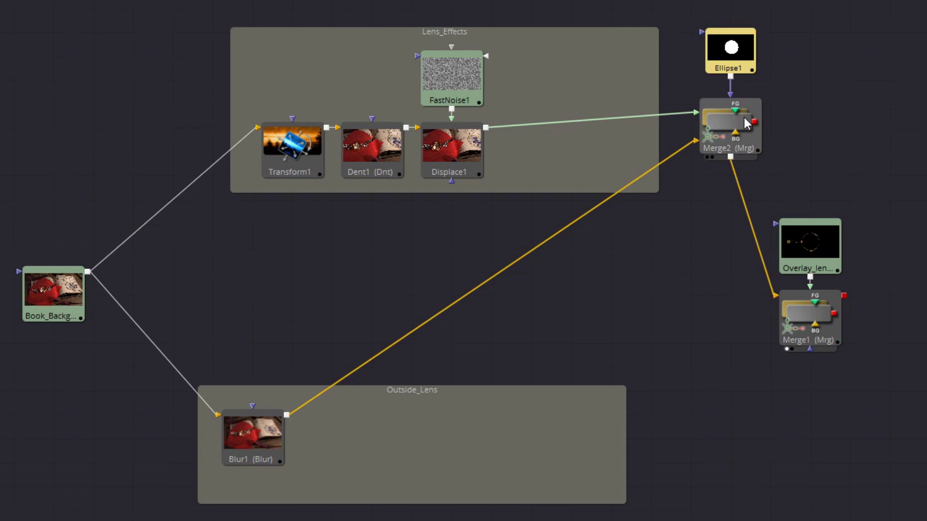
- Reposition the Outside_Lens group, book background and Merge2 so the Displace1 link runs level
left_click_drag(447, 393, 477, 242)
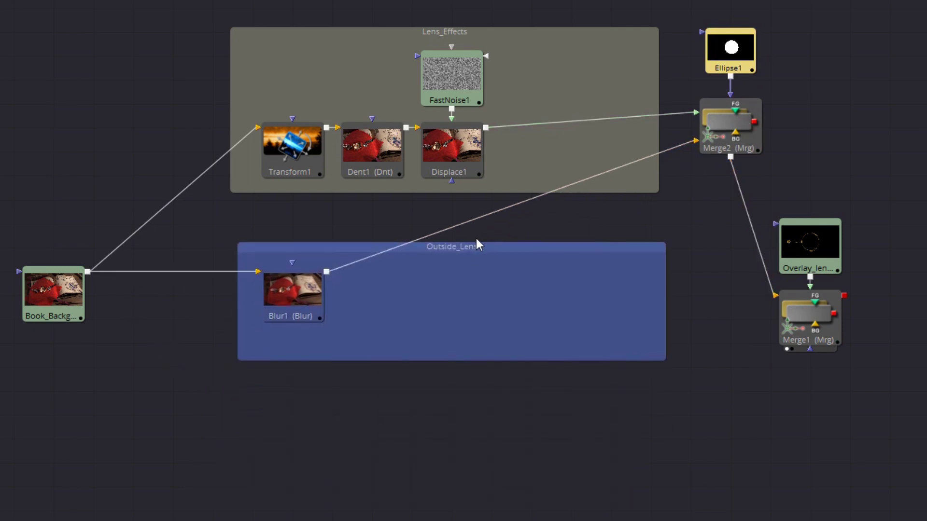
left_click_drag(712, 282, 725, 362)
left_click_drag(68, 369, 107, 323)
left_click_drag(744, 212, 743, 238)
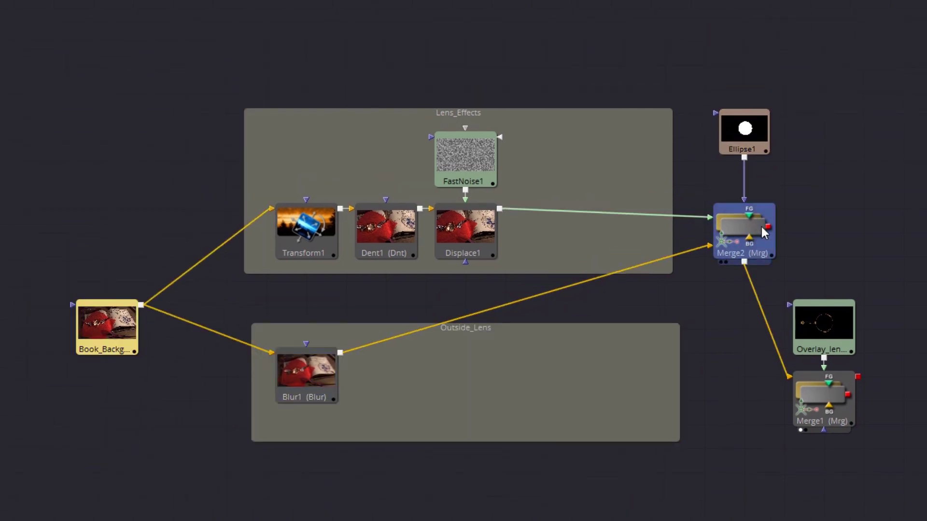
- Route the Blur1 link through a bend point and place the lens overlay and Merge1 beside Merge2
left_click(592, 276, "alt")
left_click_drag(591, 276, 744, 353)
left_click(822, 349)
left_click(844, 406, "ctrl")
left_click_drag(845, 407, 885, 236)
left_click(885, 236)
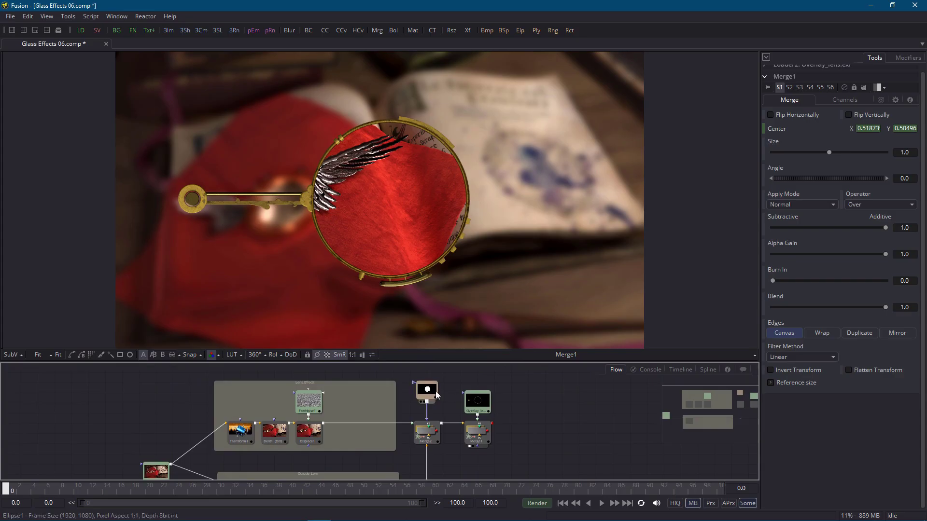
- Move the Ellipse1 lens to about 0.804, 0.422 over the page's lower edge
left_click(427, 391)
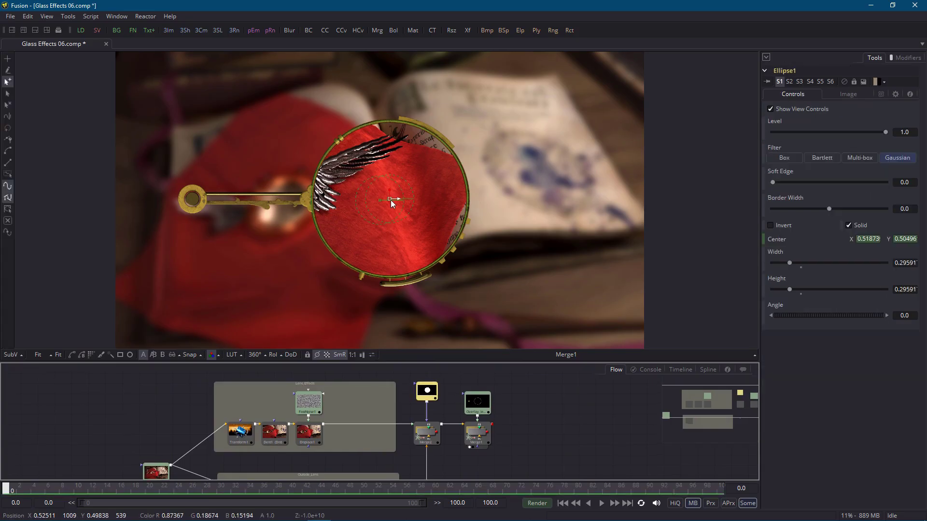
left_click_drag(391, 202, 539, 224)
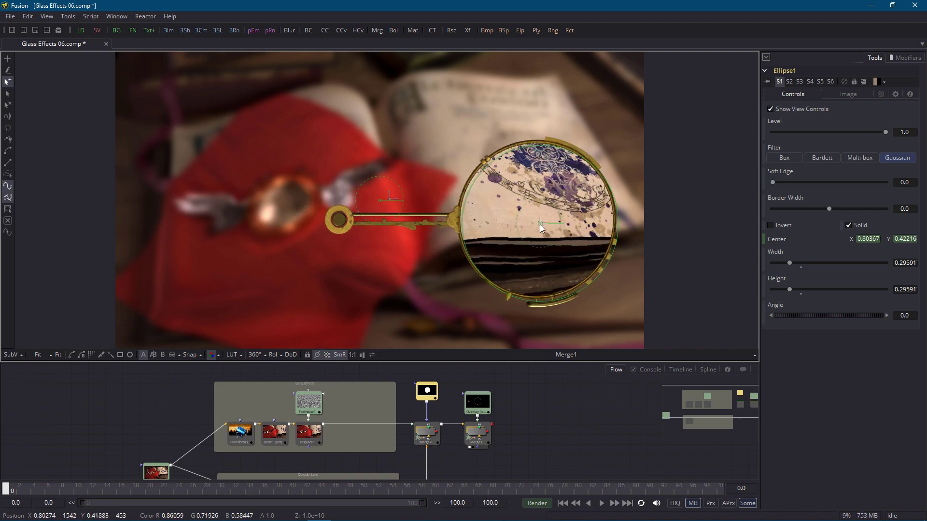